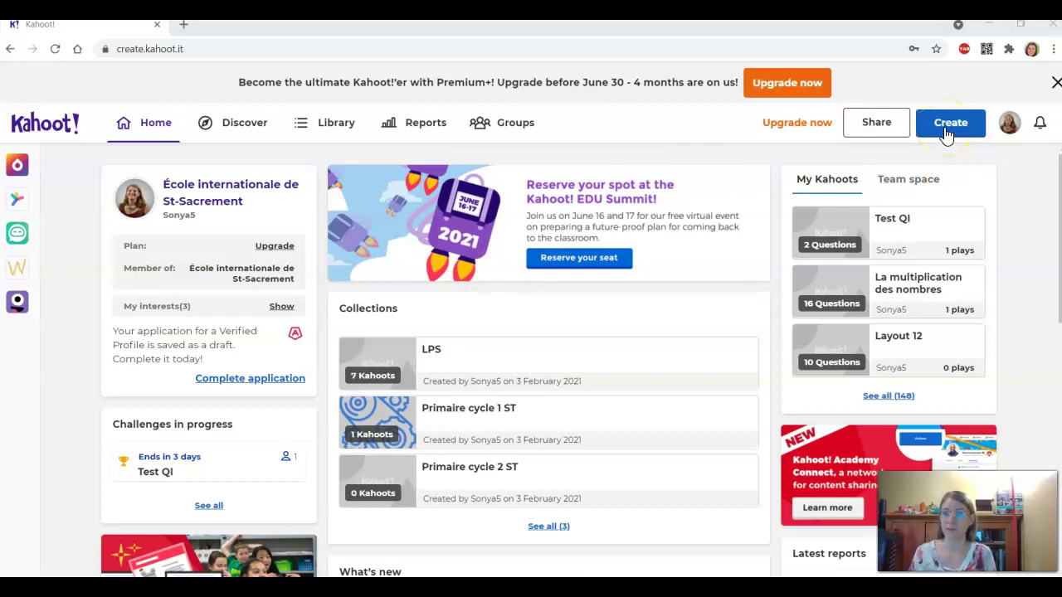
- Create a new blank kahoot and title it "Test QI" in its summary settings
click(946, 133)
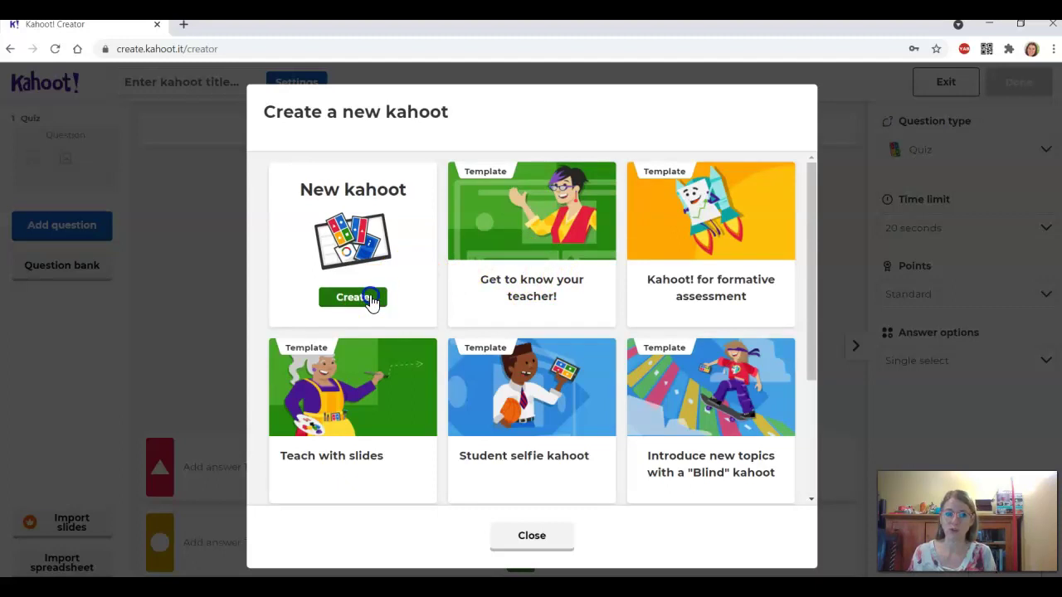
click(371, 299)
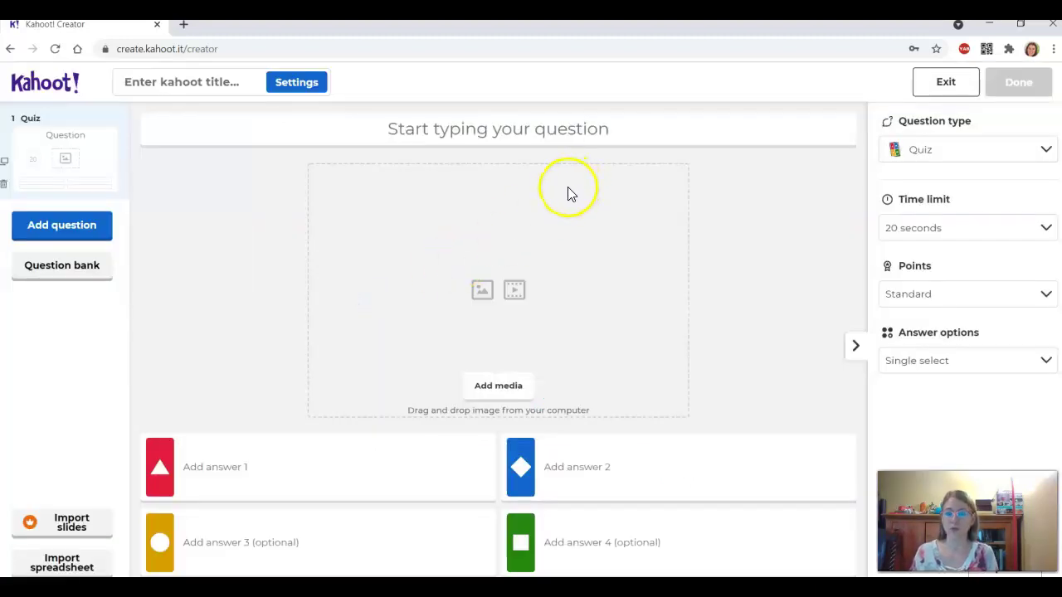
click(291, 88)
click(321, 178)
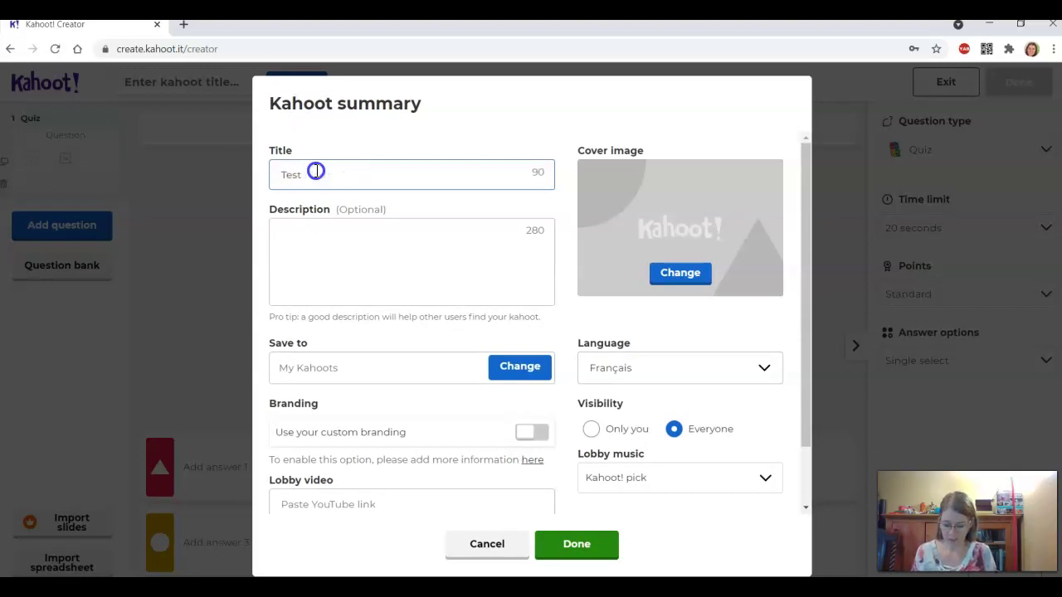
- Review the description, save location, language, visibility and lobby music settings in the kahoot summary
click(370, 232)
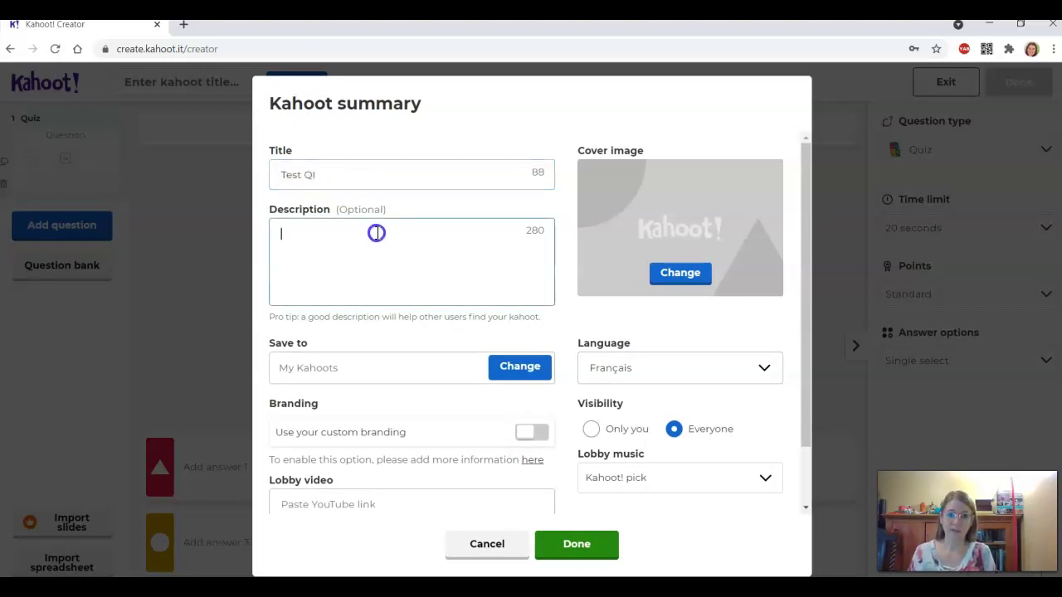
scroll(388, 382, down, 1)
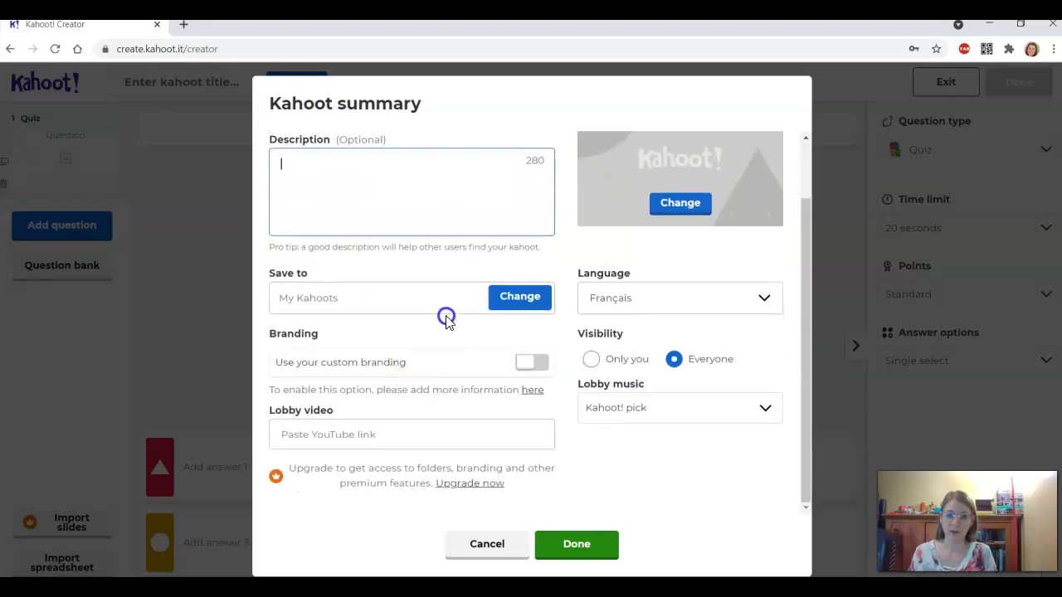
click(702, 362)
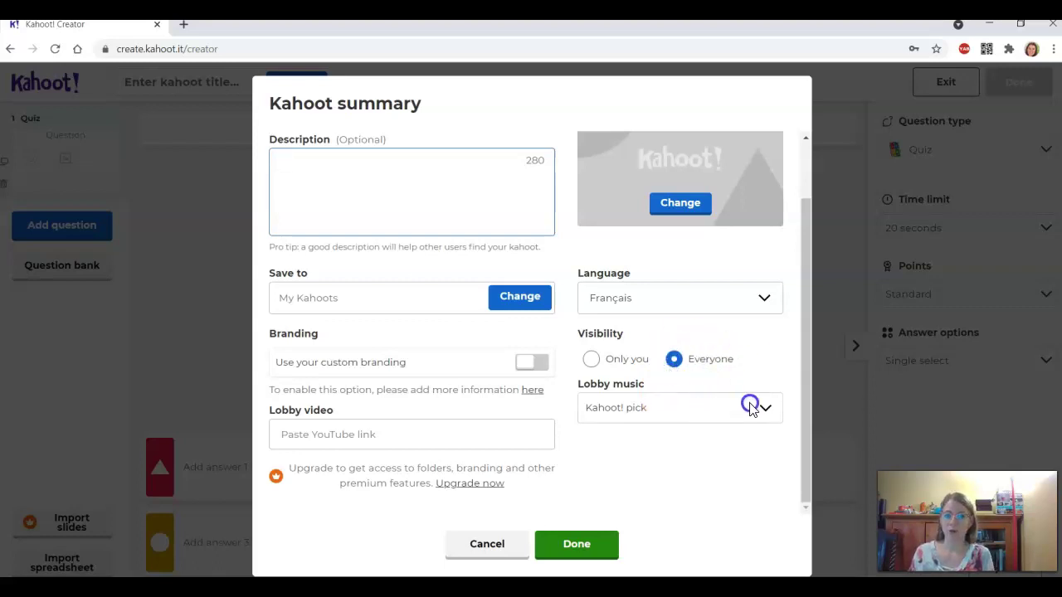
click(584, 556)
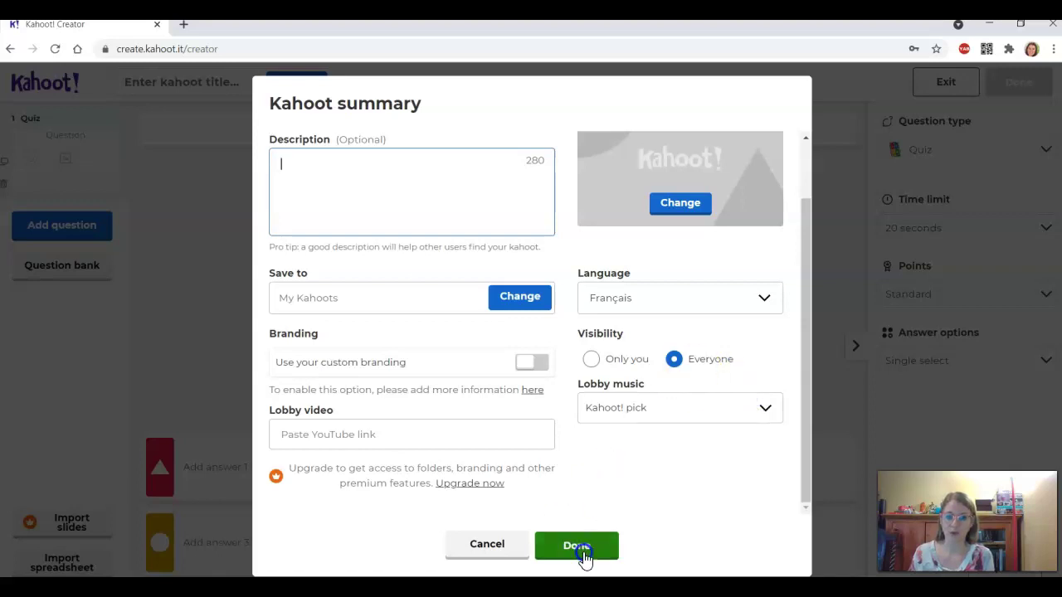
- Examine the image library's free pictures for the cover image and close it without choosing one
click(689, 204)
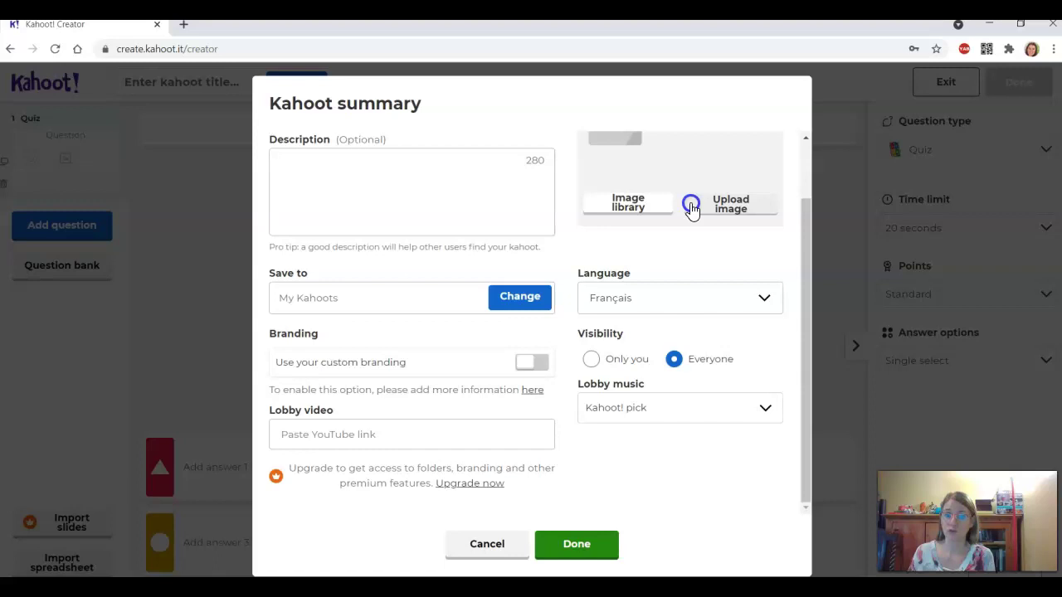
click(647, 204)
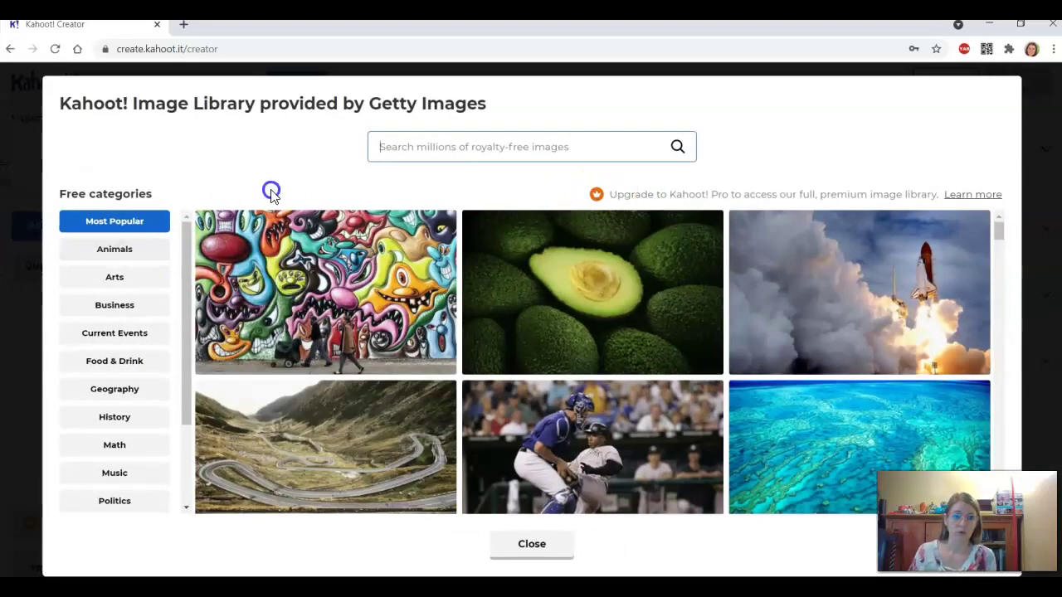
click(191, 150)
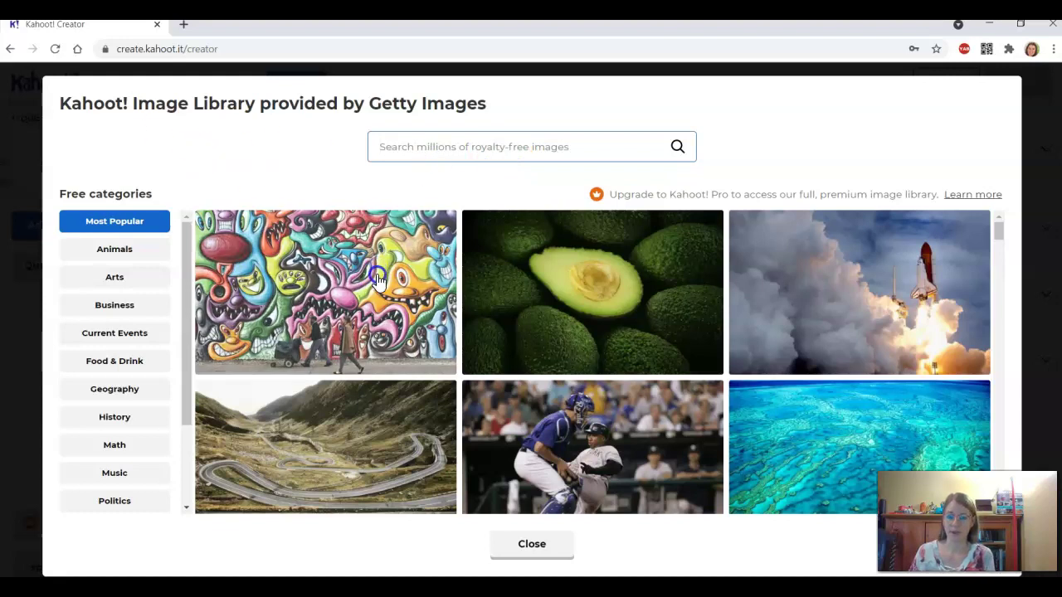
click(535, 543)
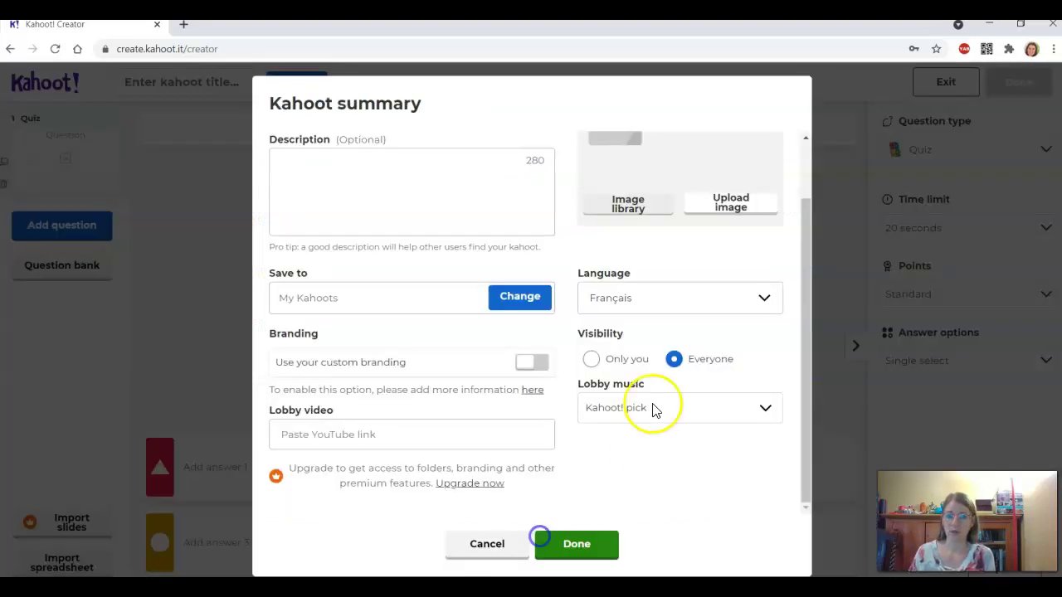
- Upload "Arts et Mondrian" from the "Arts et programmation" folder as the cover image and save the kahoot summary
click(717, 214)
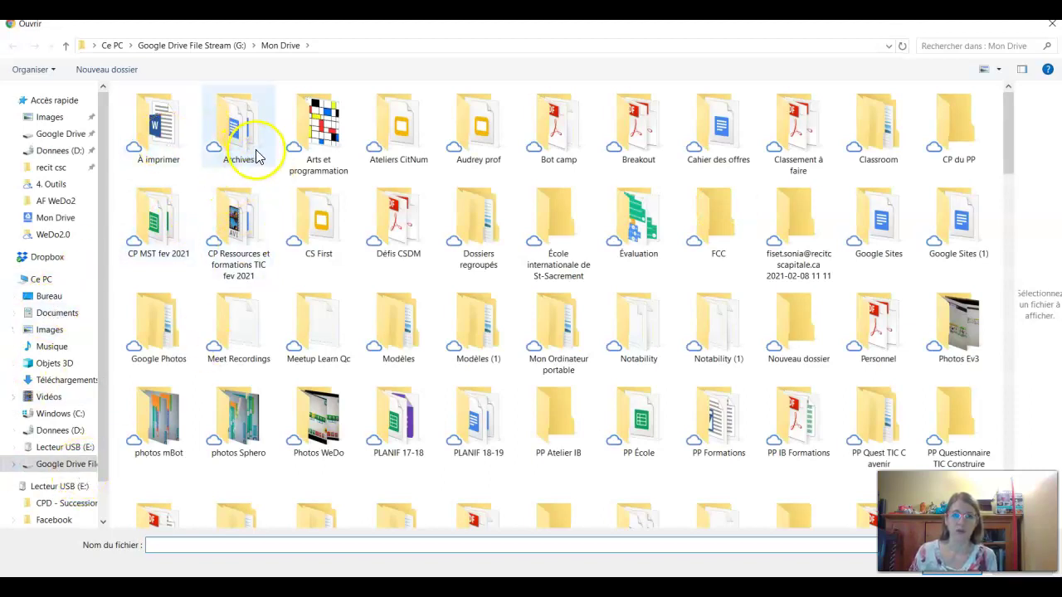
double_click(316, 131)
double_click(155, 126)
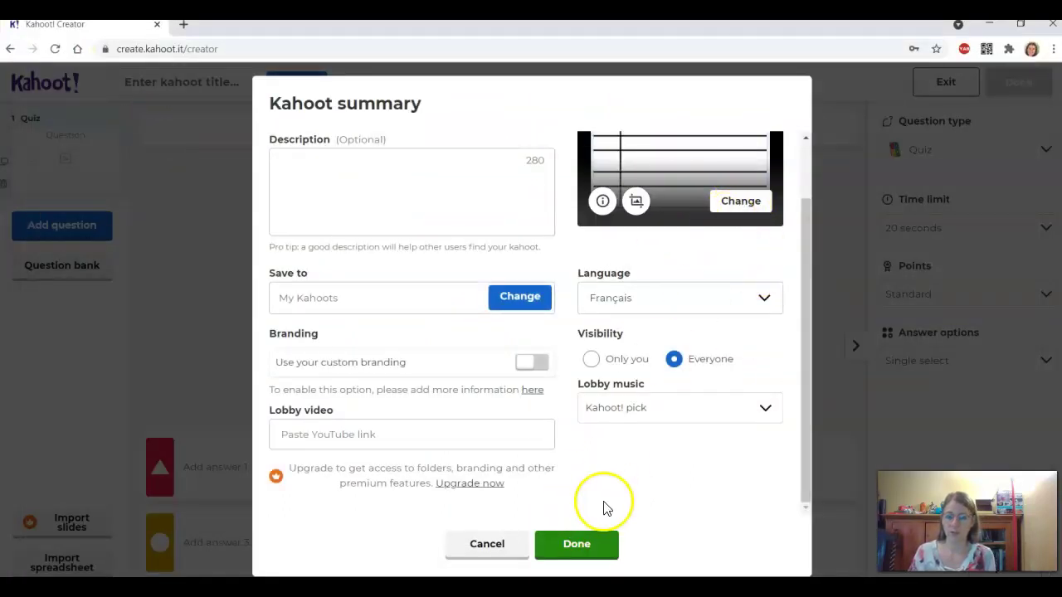
click(585, 549)
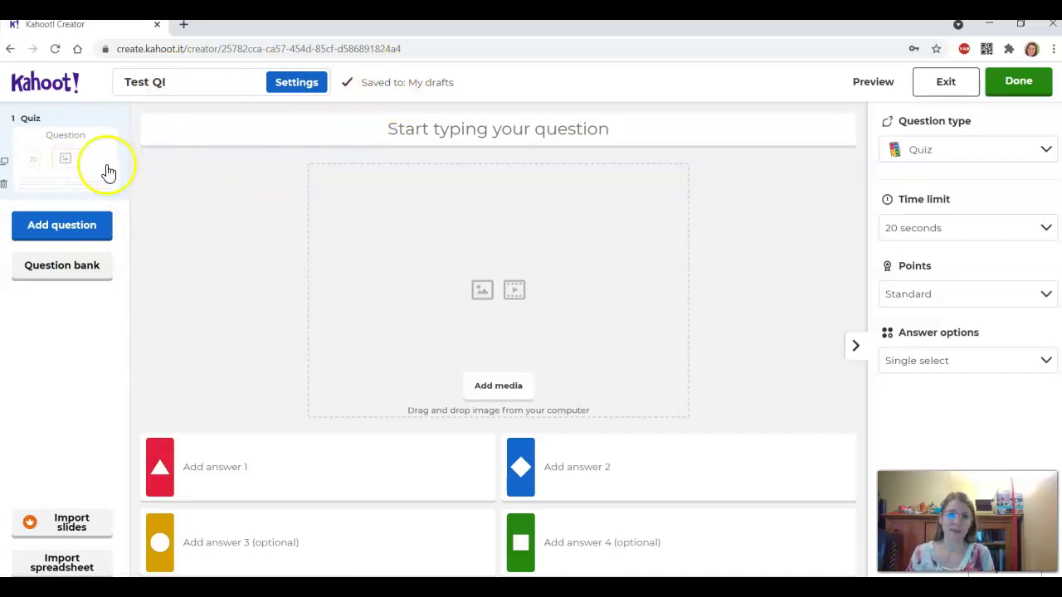
- Try the True or false question type for the first question and restore the Quiz type
click(1045, 156)
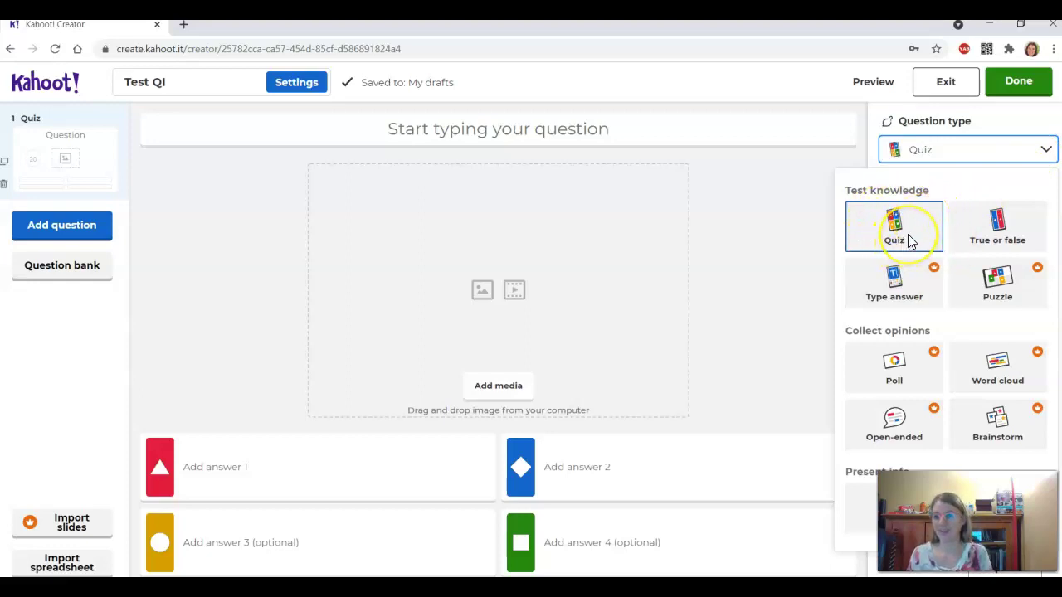
click(1006, 238)
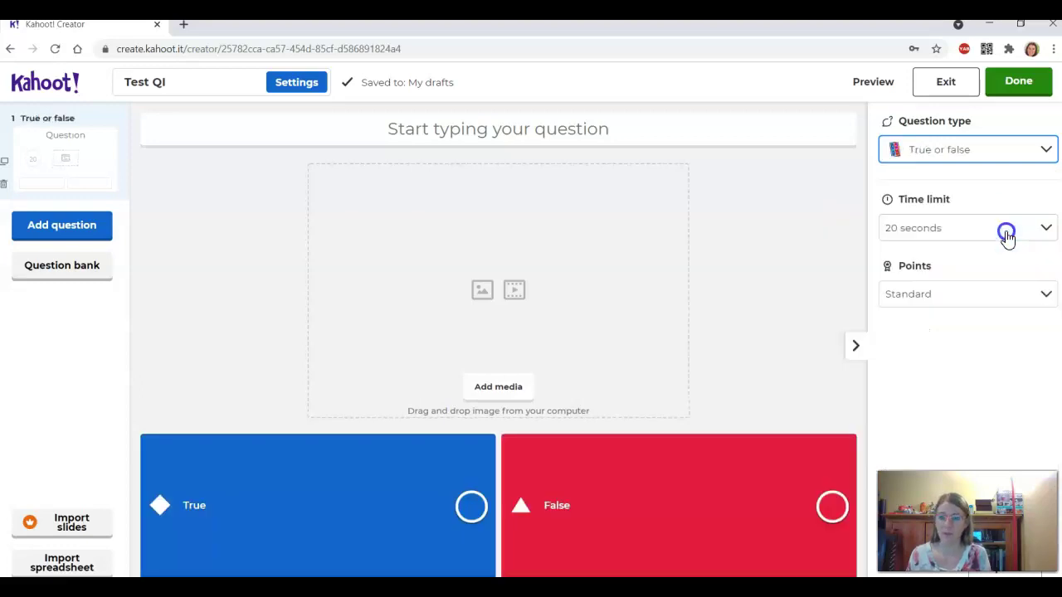
click(1040, 155)
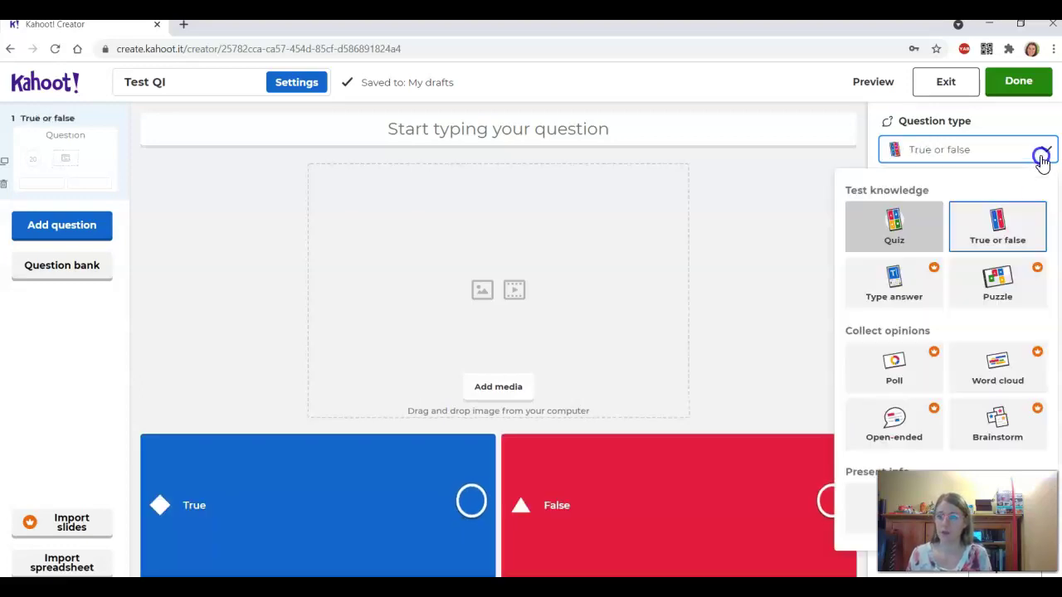
click(910, 228)
- Enter "Question 1" as the question text and upload "Affiche vulgarisation" from the Images folder as its media
click(539, 129)
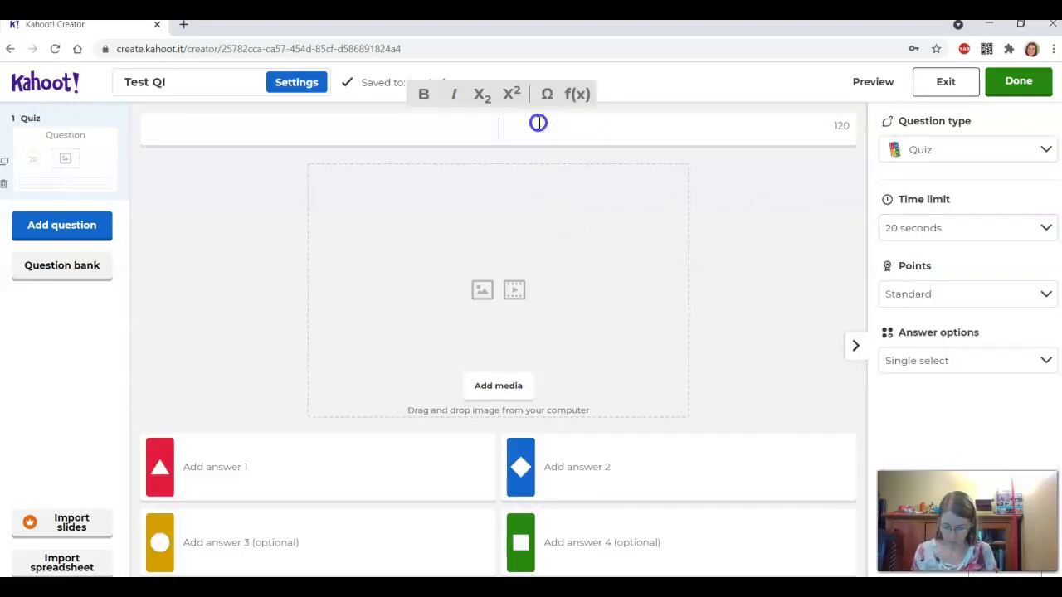
text(Question 1)
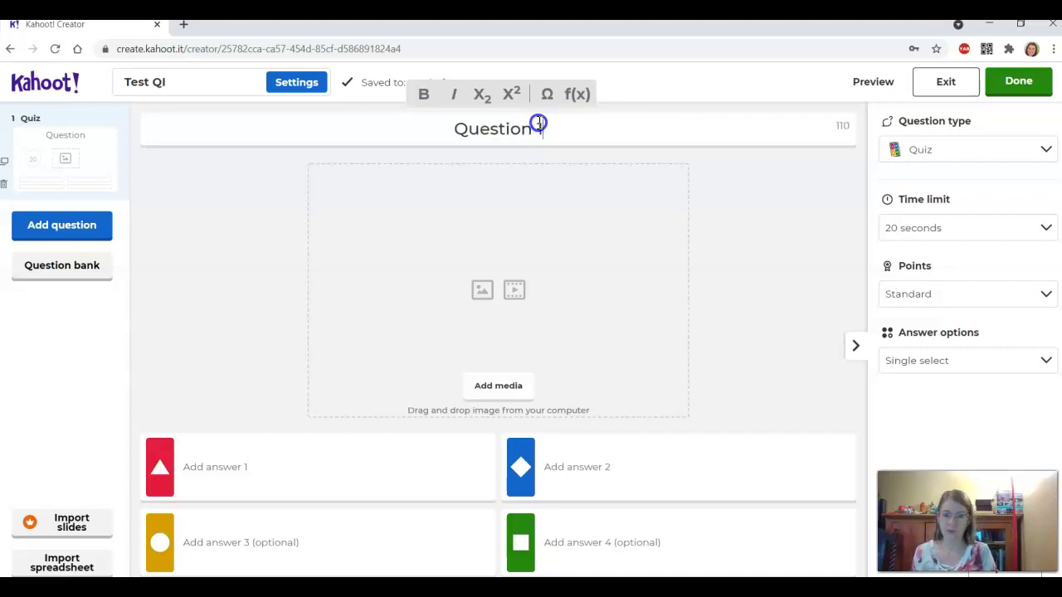
click(498, 386)
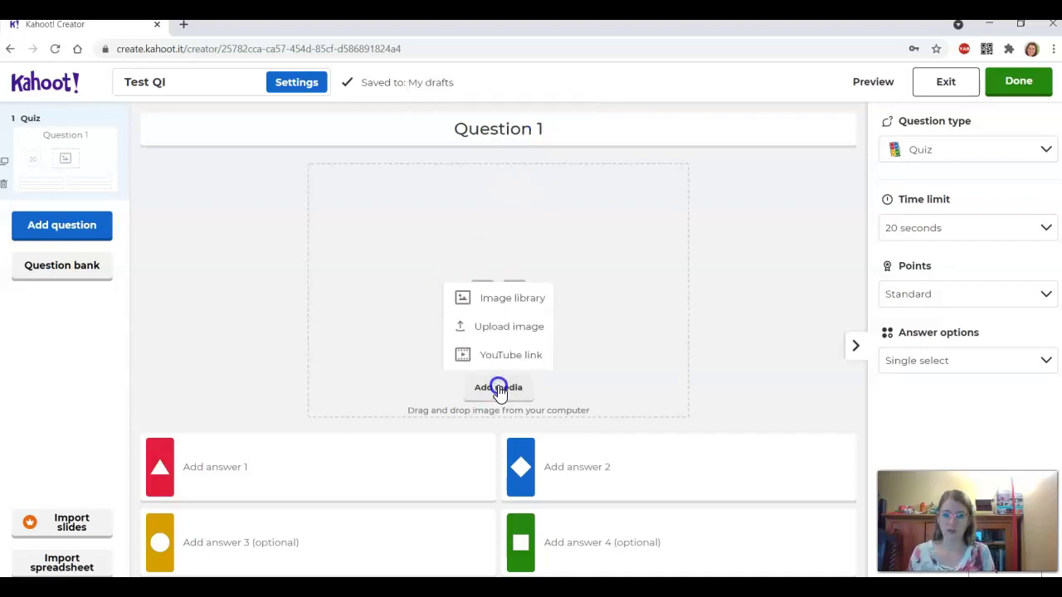
click(506, 328)
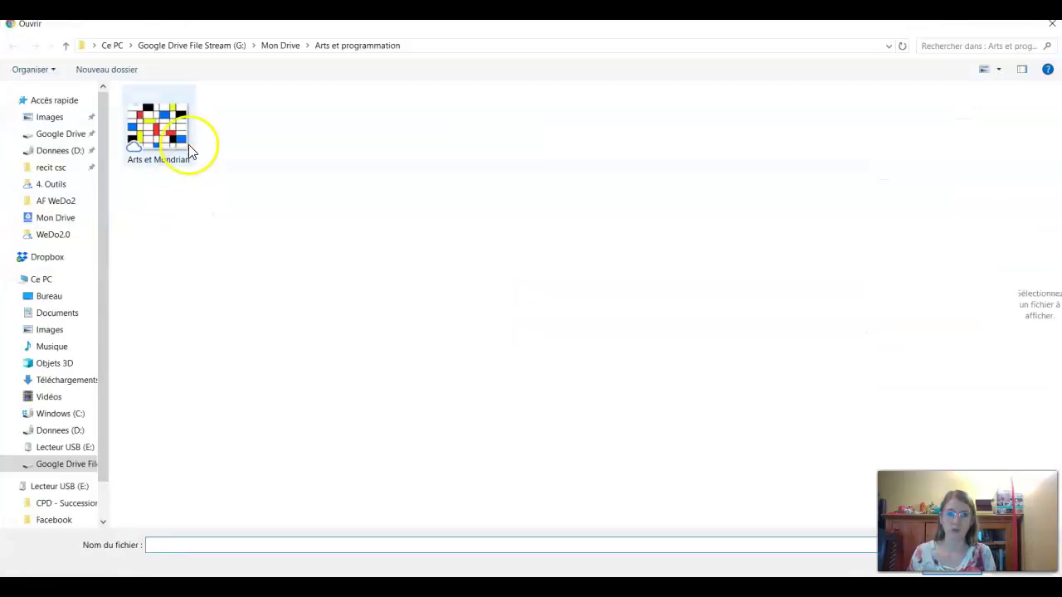
click(288, 46)
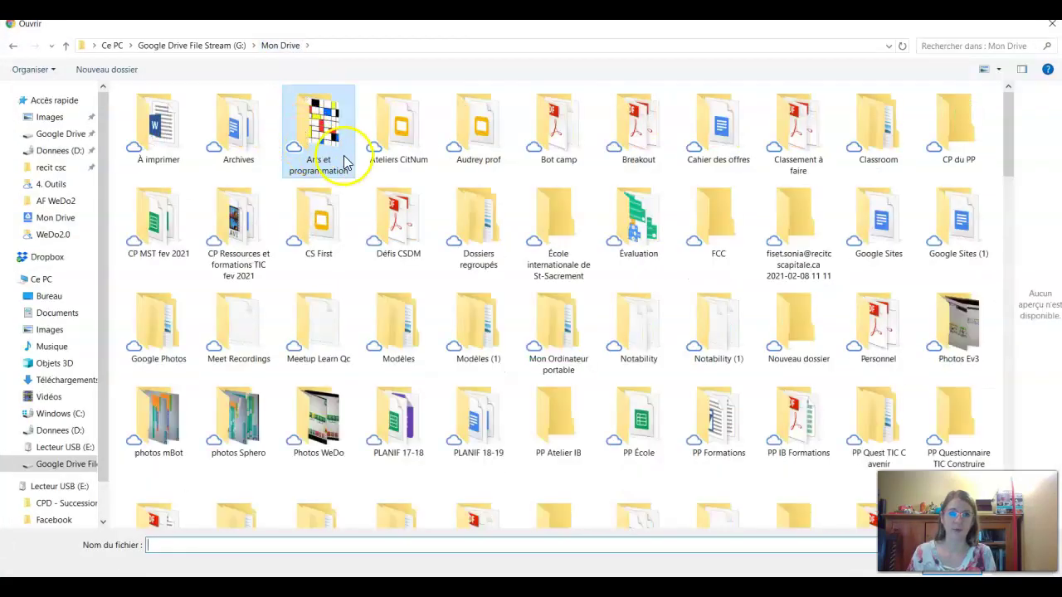
click(53, 331)
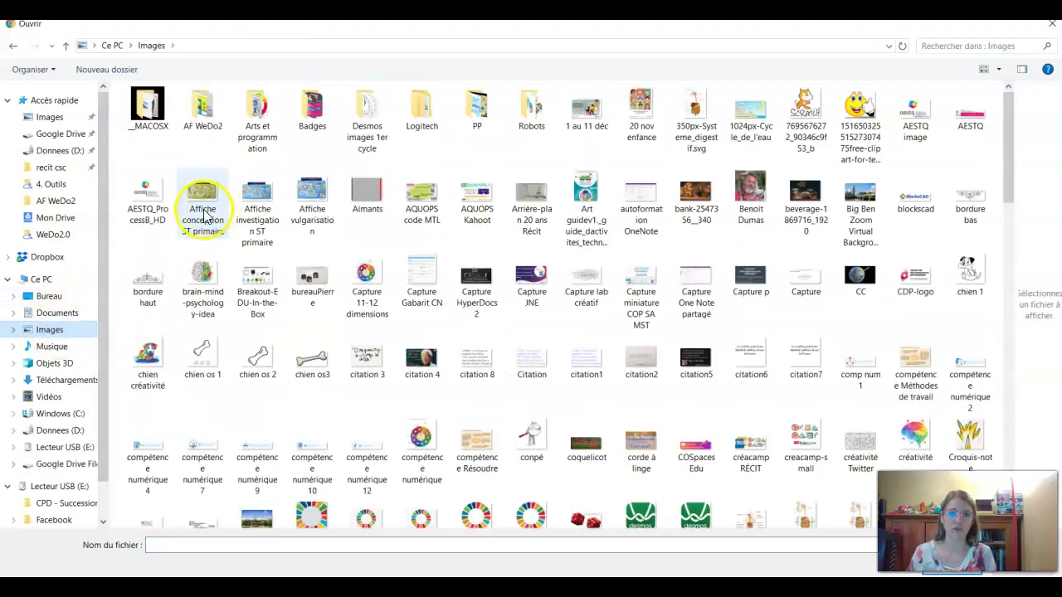
double_click(313, 206)
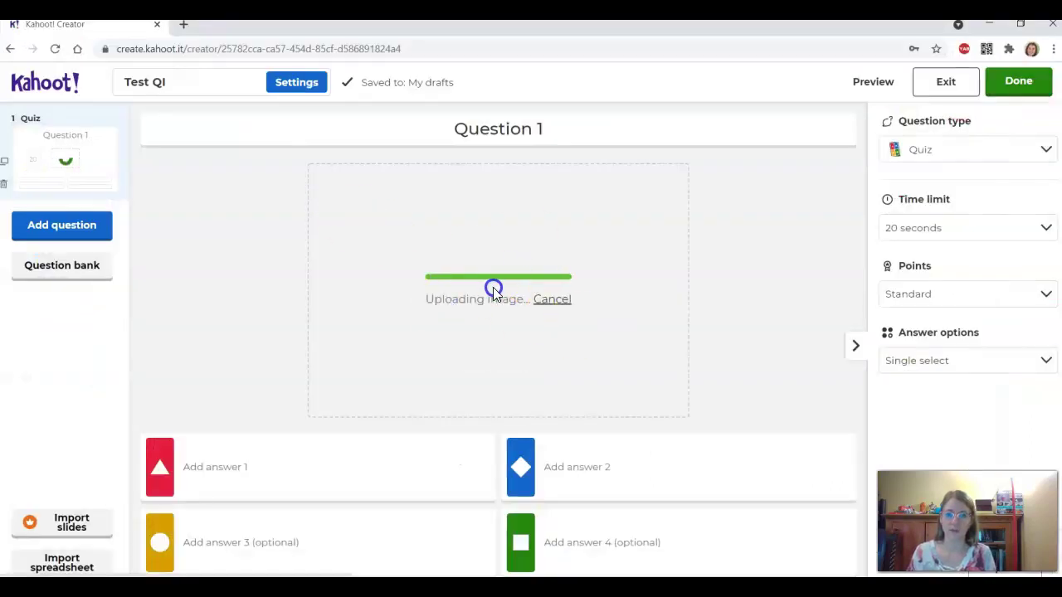
- Fill in the four answers with 345, 346, 347 and 348, and mark 348 as the correct one
click(361, 467)
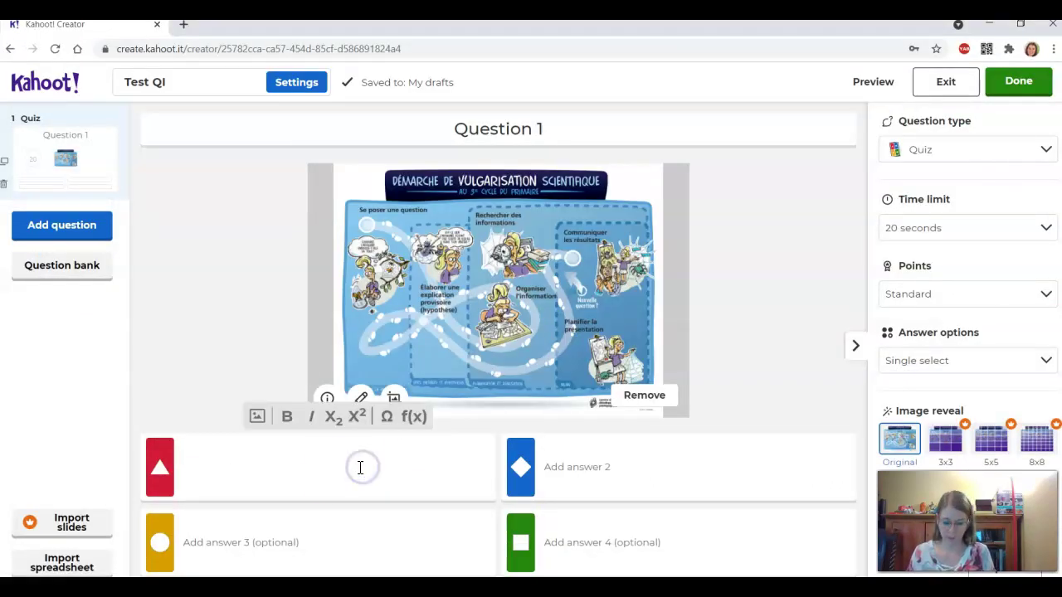
text(345)
click(591, 467)
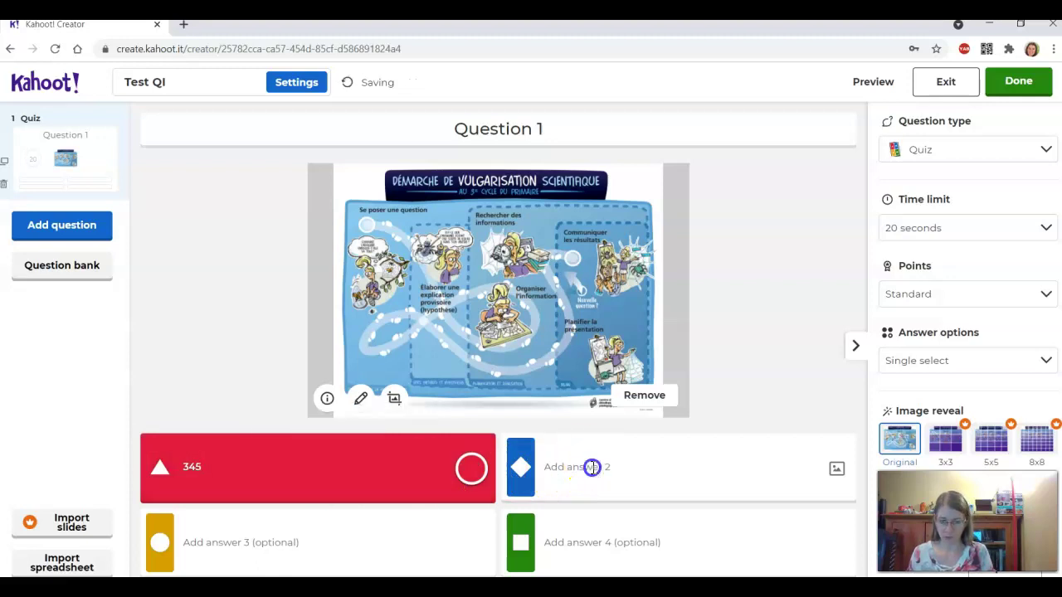
text(346)
click(429, 540)
text(347)
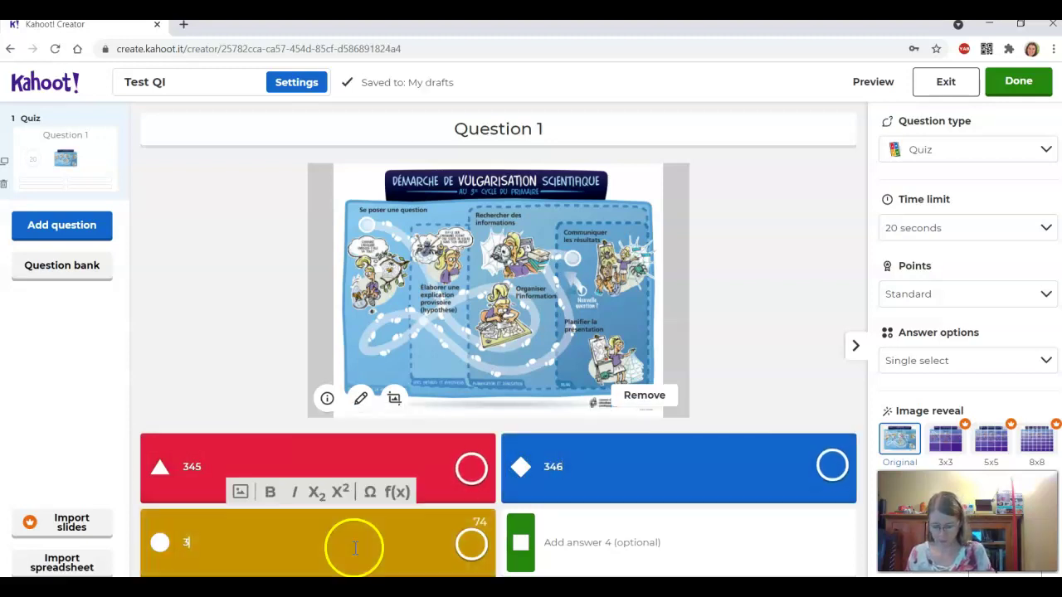
click(621, 539)
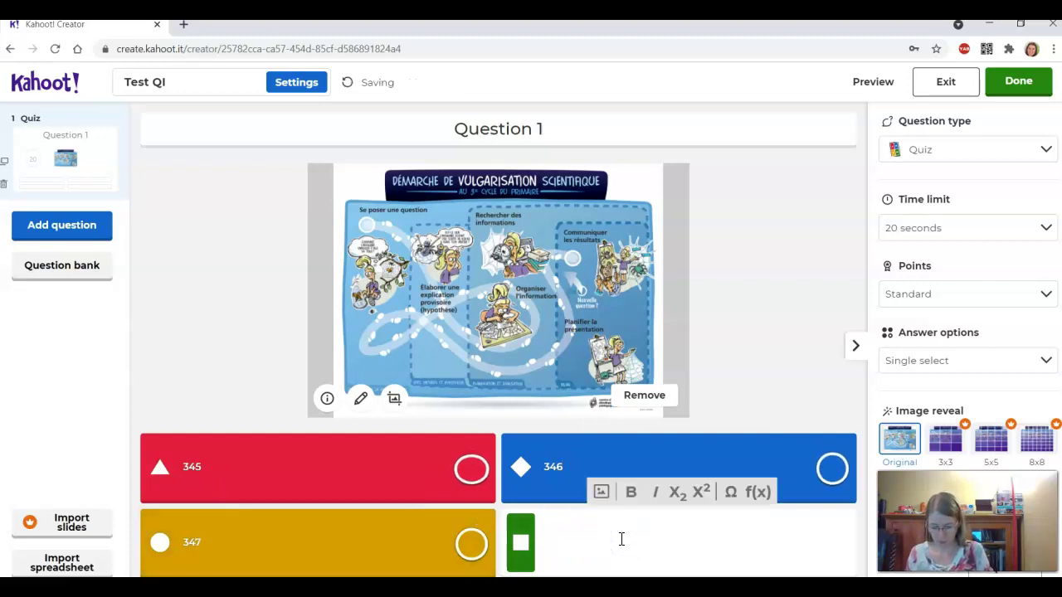
text(348)
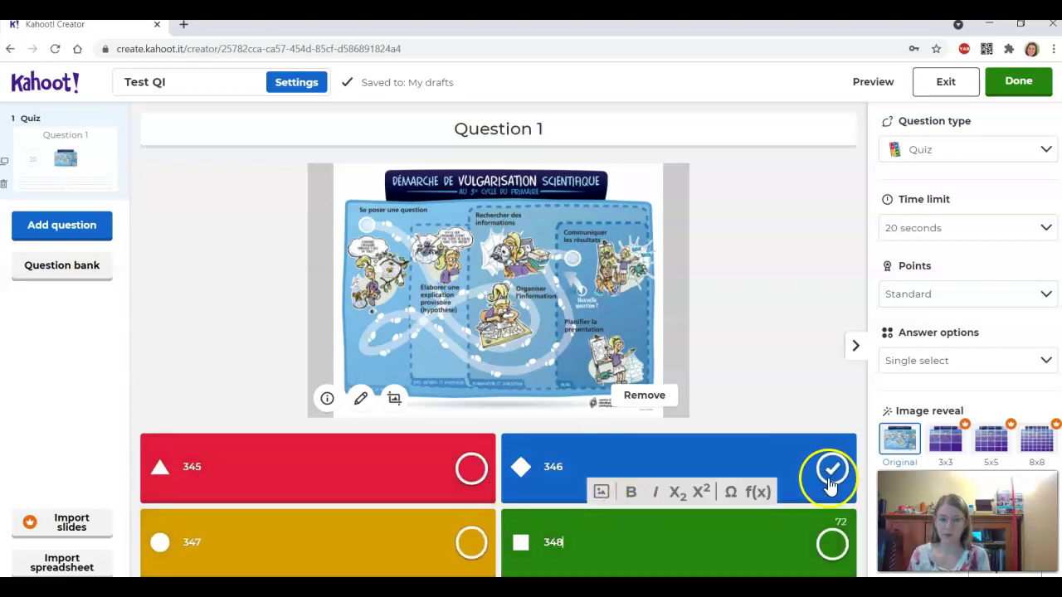
click(827, 544)
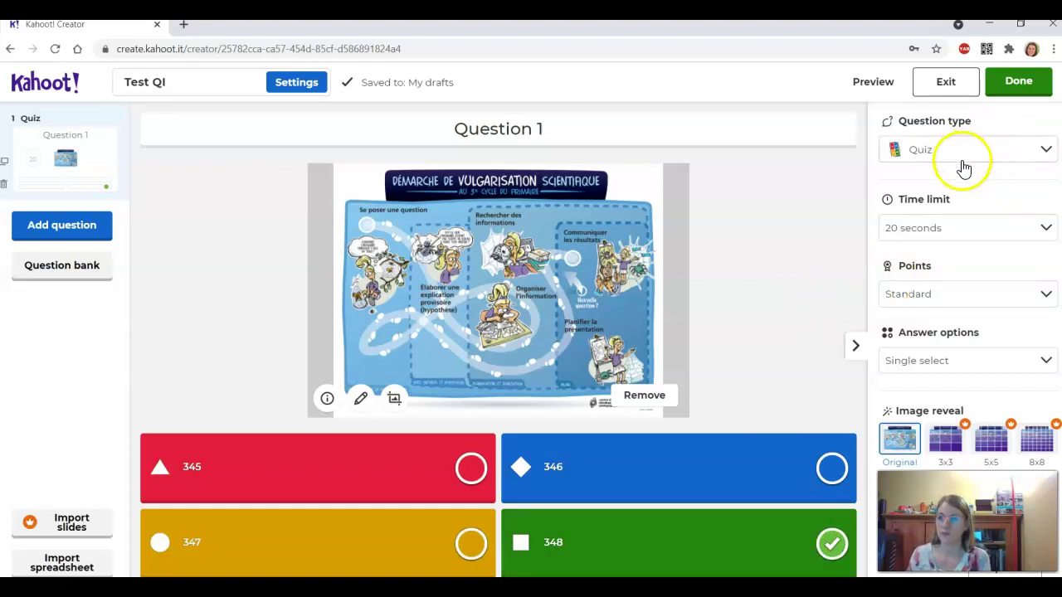
- Review the available time limit, points and answer selection options for the first question
click(1045, 229)
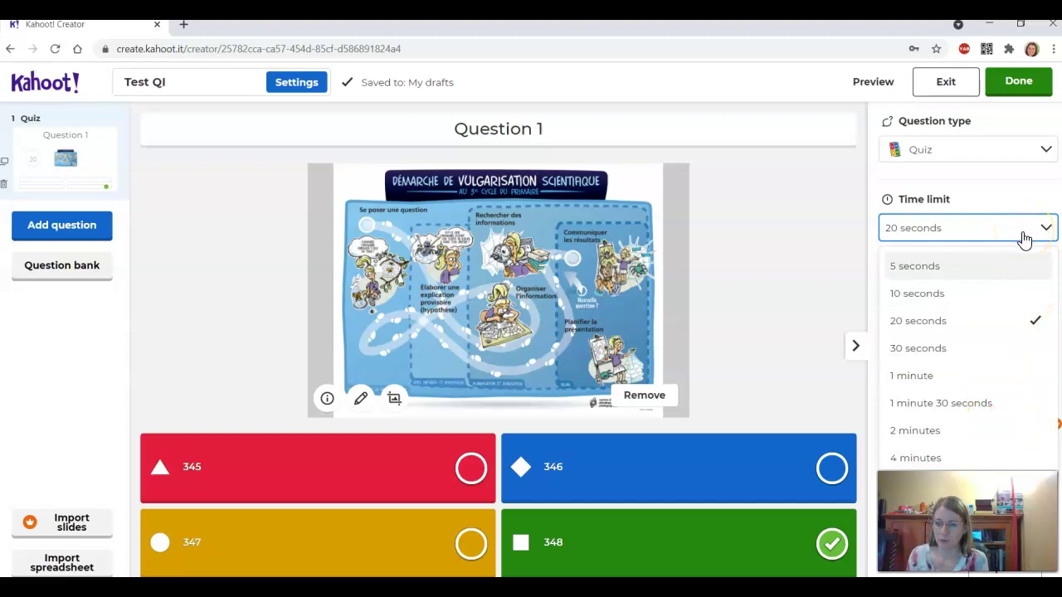
click(987, 205)
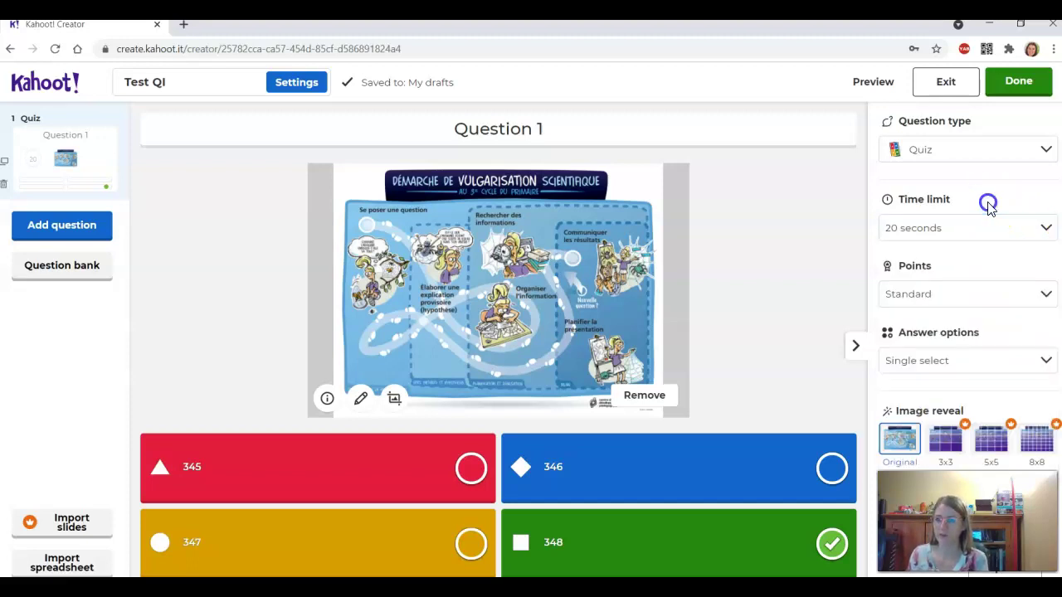
click(1046, 298)
click(1029, 344)
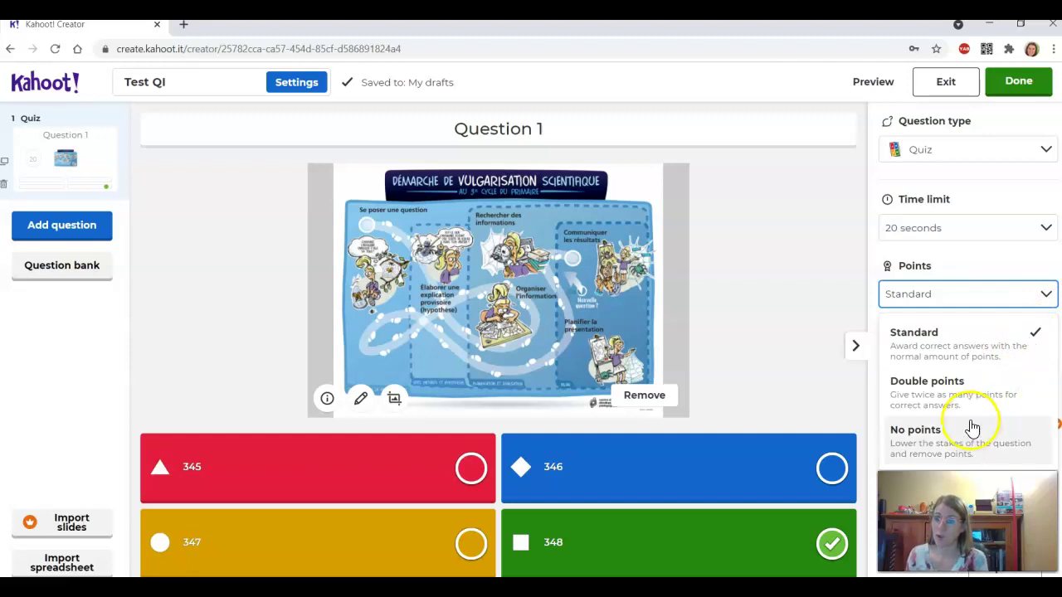
click(988, 269)
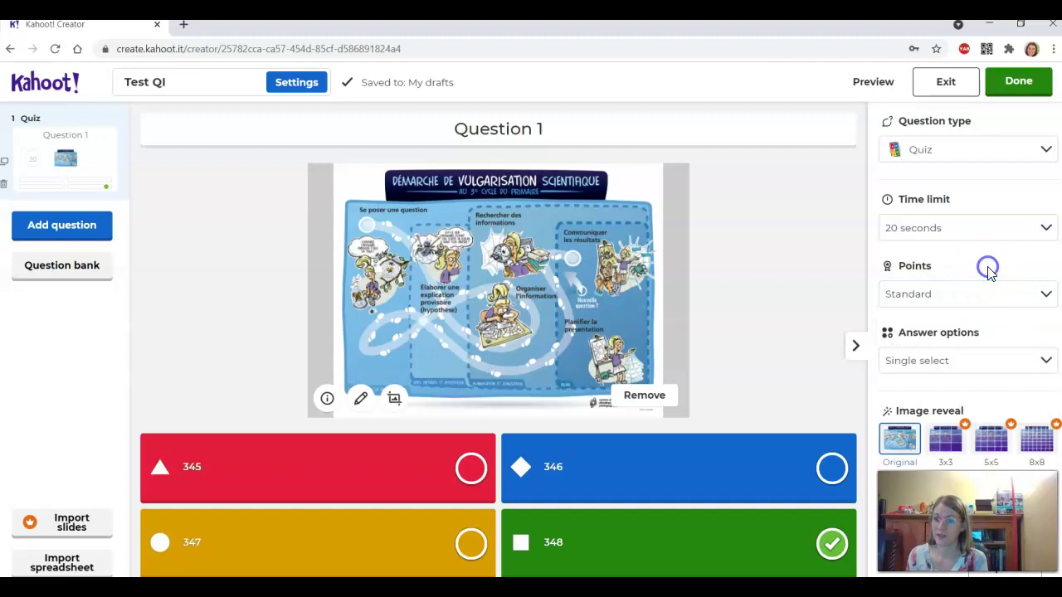
click(1045, 364)
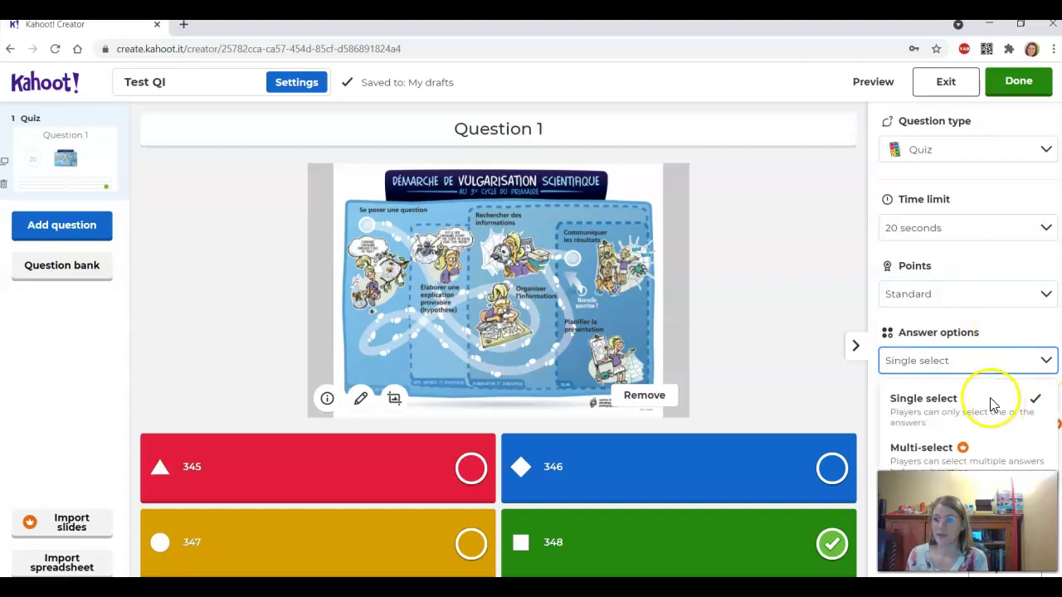
click(824, 323)
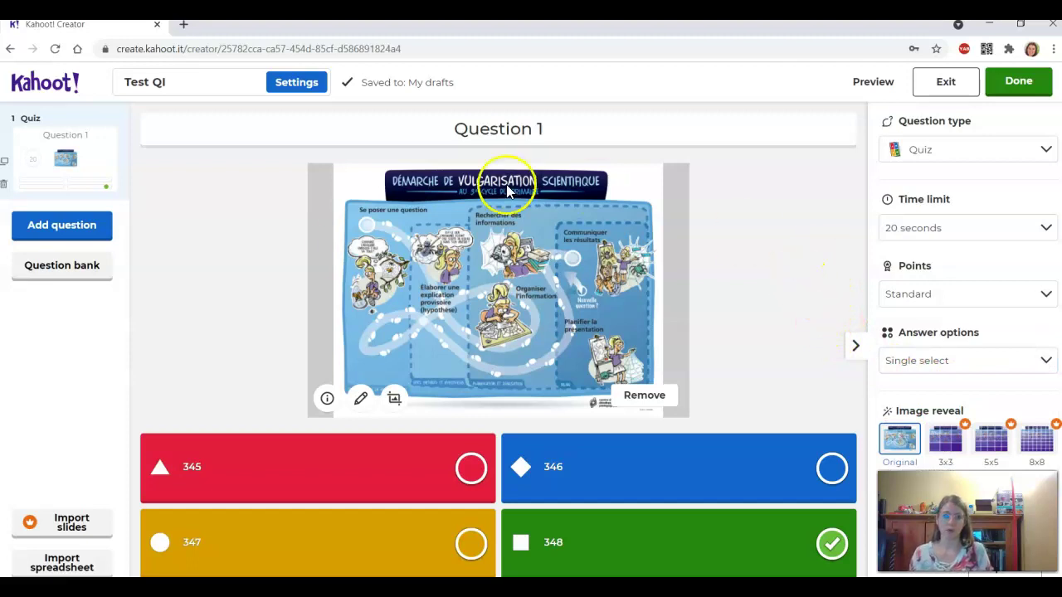
- Add a second question of the Quiz type and enter "Question 2" as its text
click(77, 233)
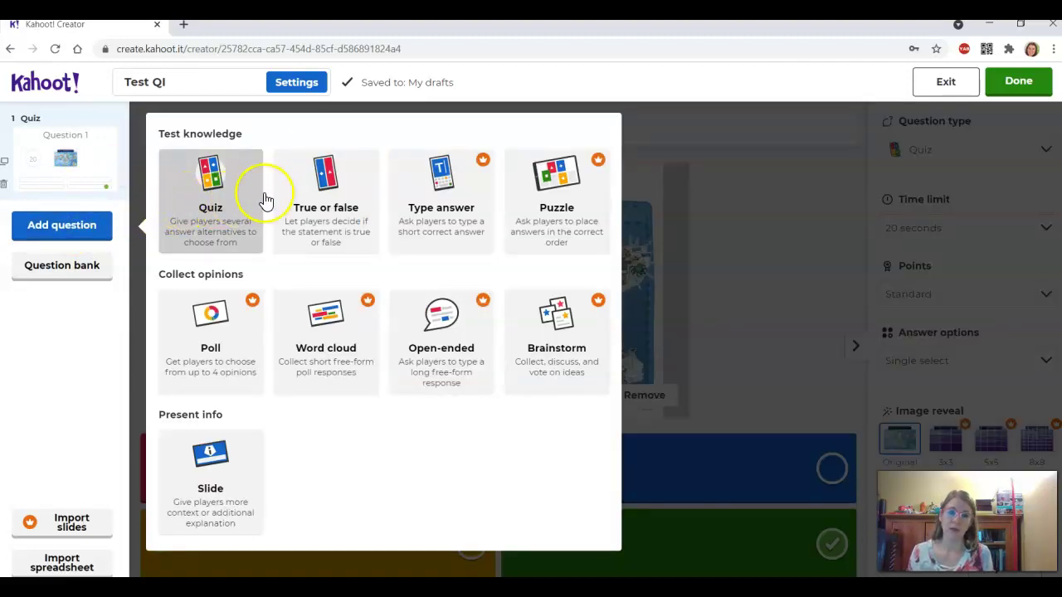
click(203, 202)
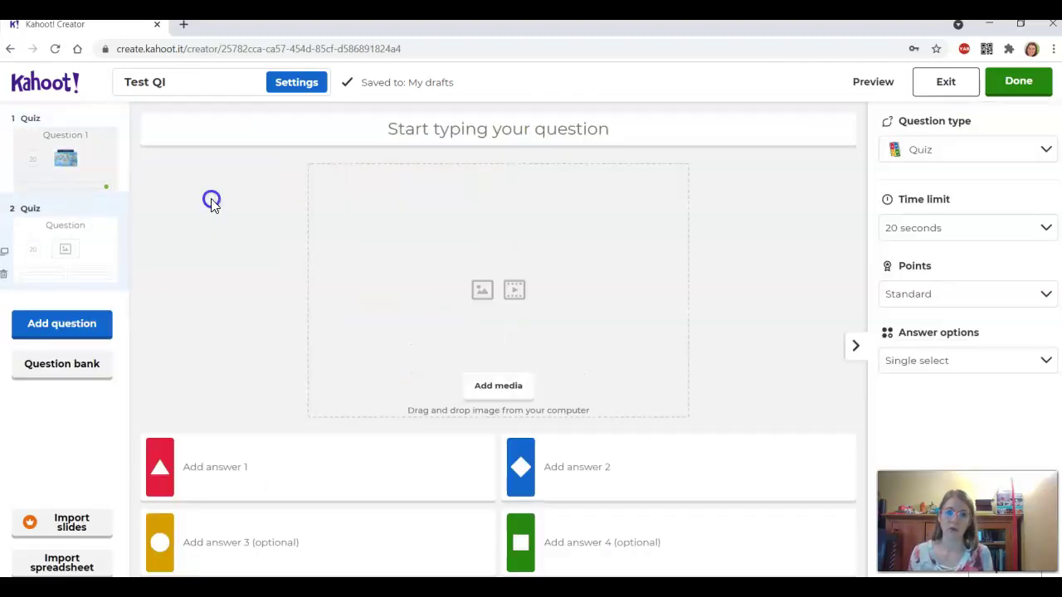
click(55, 337)
click(327, 332)
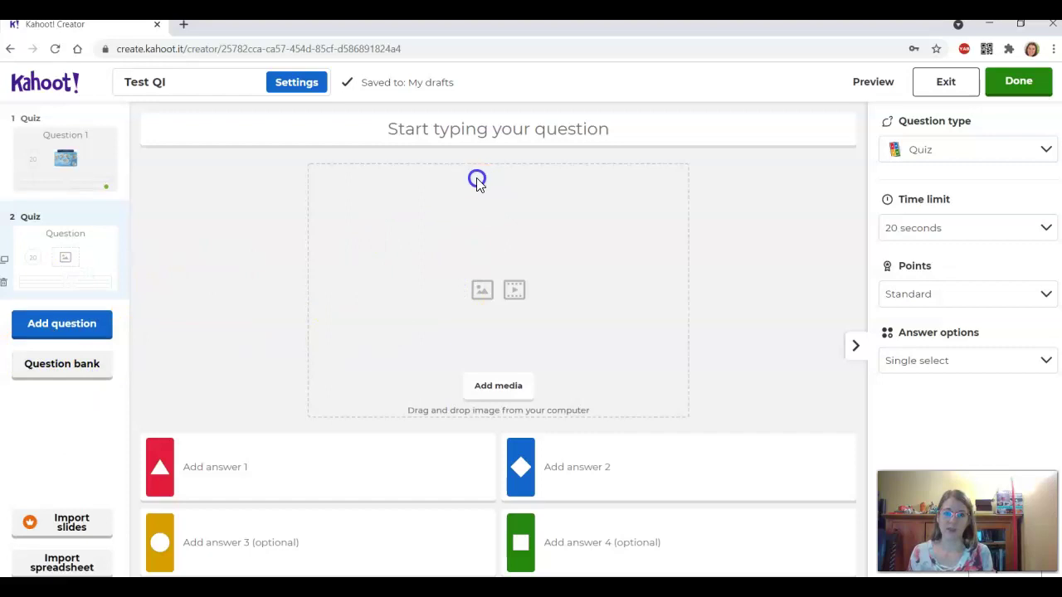
click(449, 135)
text(Question 2)
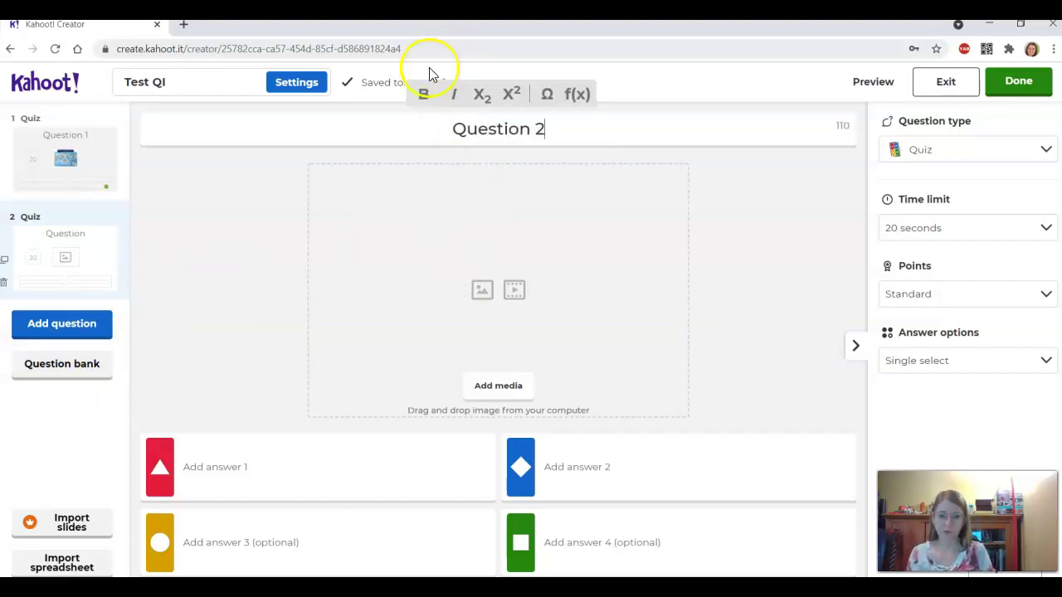
- Fill in answers 1 to 4 of Question 2 with 2, 4, 3 and 5, and mark 2 as the correct one
click(224, 469)
text(2)
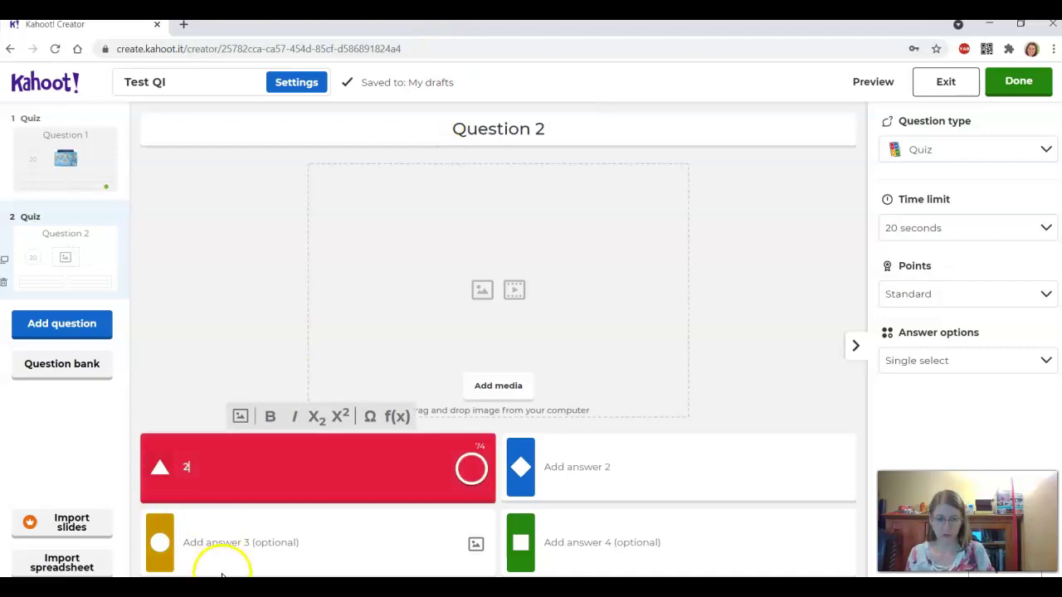
click(225, 541)
text(3)
click(573, 470)
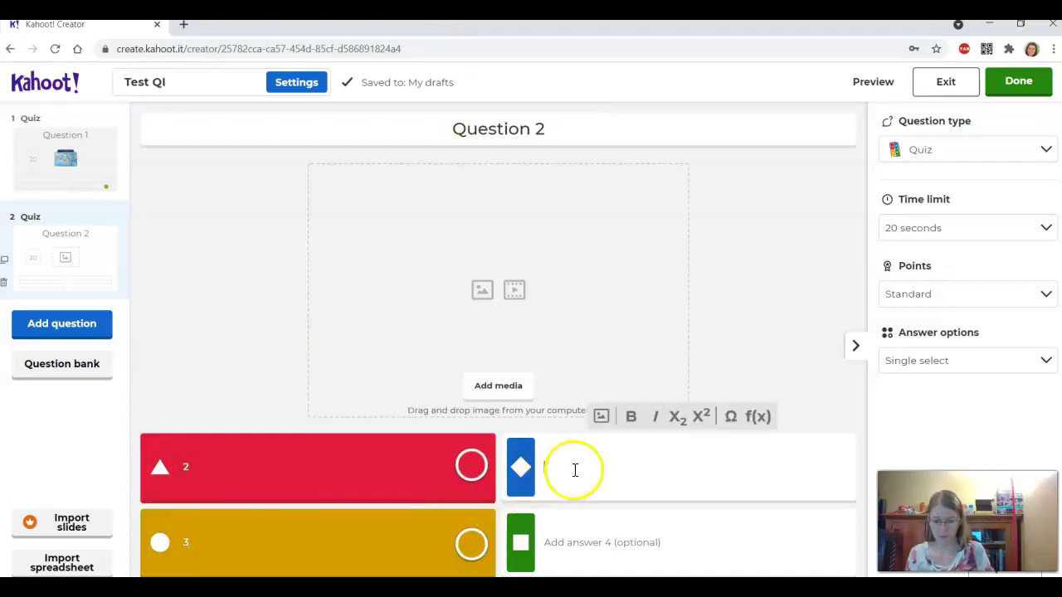
text(4)
click(594, 543)
text(5)
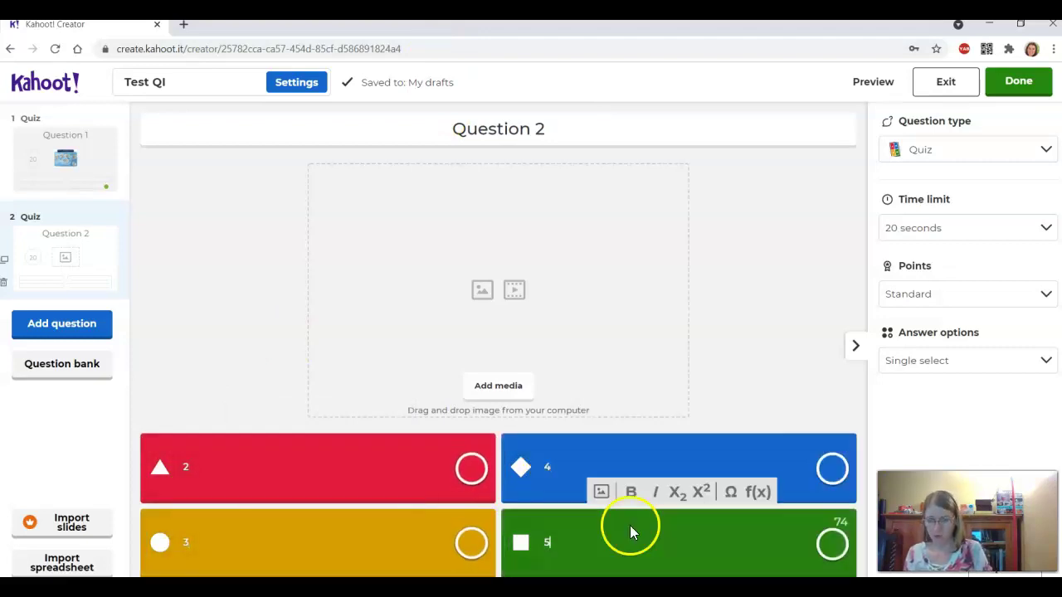
click(471, 468)
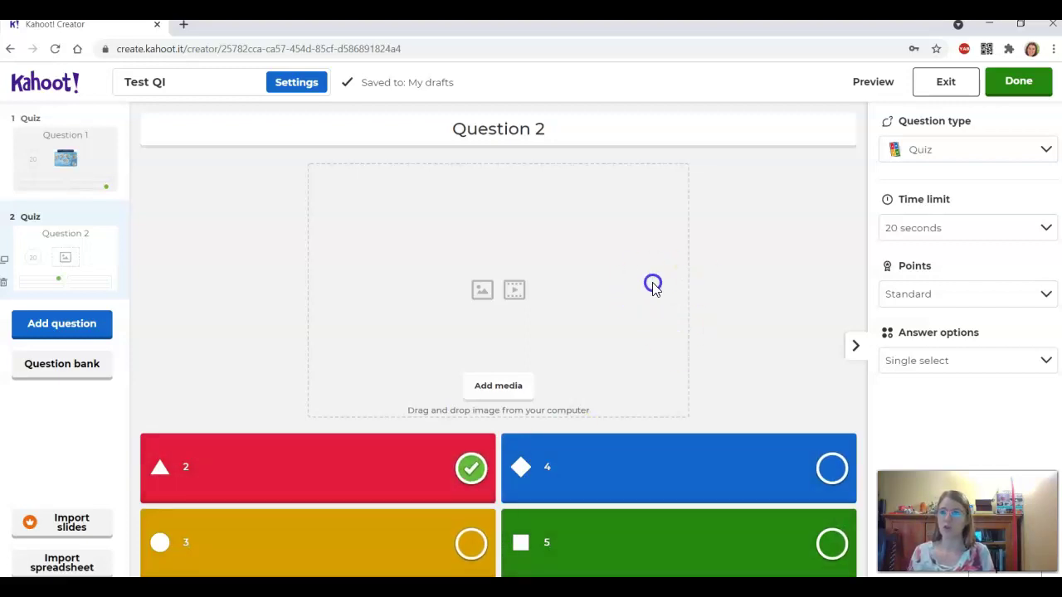
- Finish the kahoot and assign it as a self-paced challenge, keeping the default deadline and options
click(1013, 86)
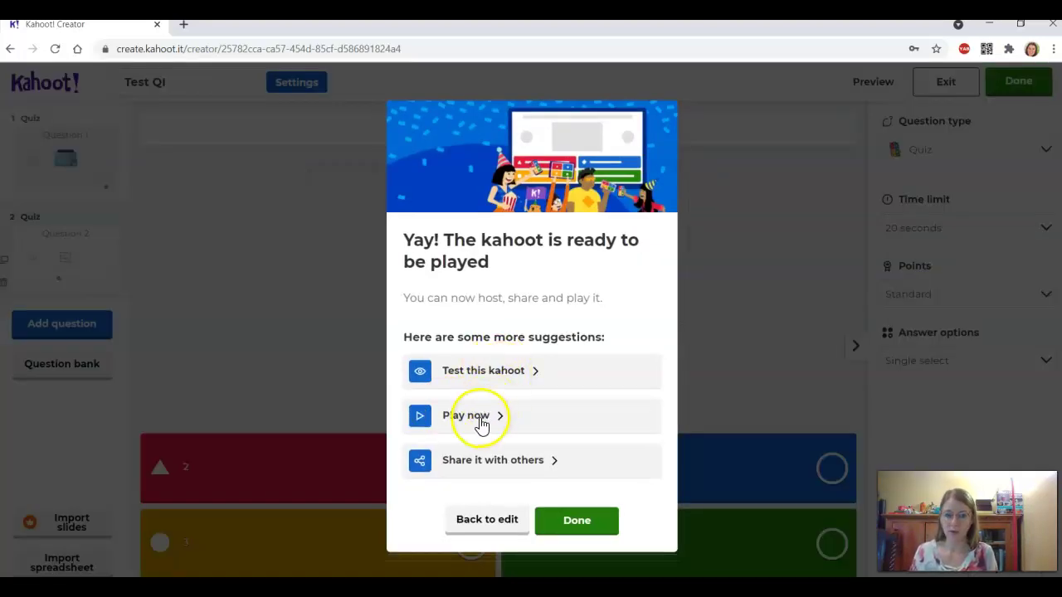
click(481, 421)
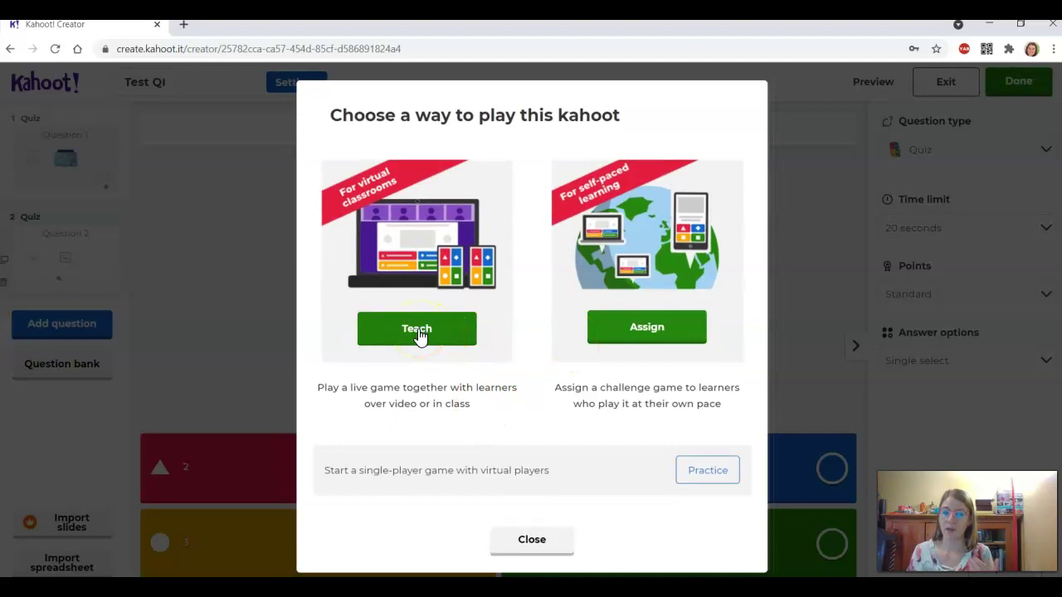
click(637, 336)
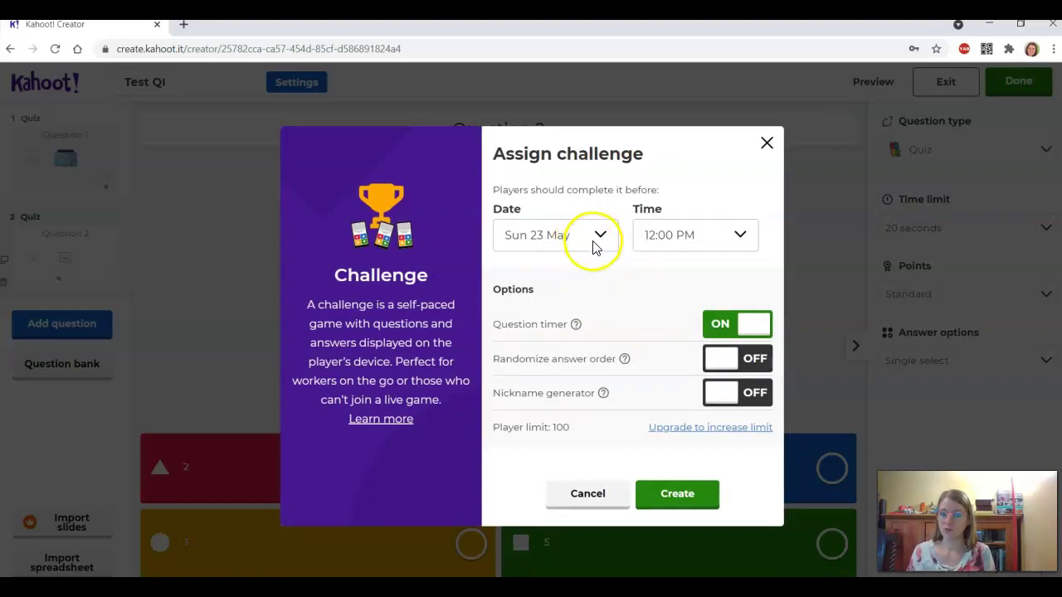
click(677, 498)
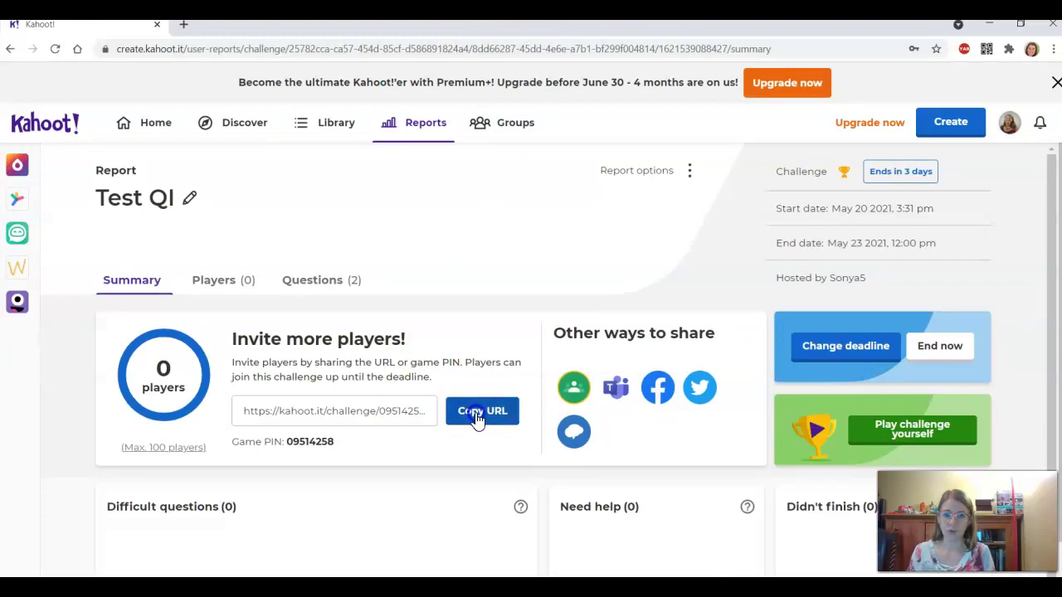
- Copy the challenge's invitation URL and open it in a new browser tab
click(477, 414)
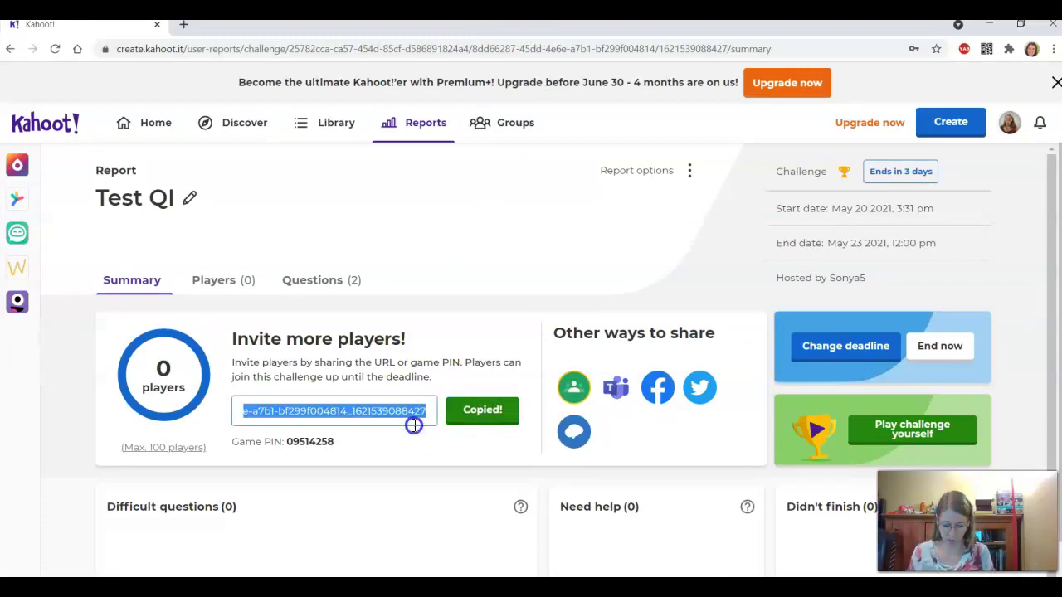
click(182, 26)
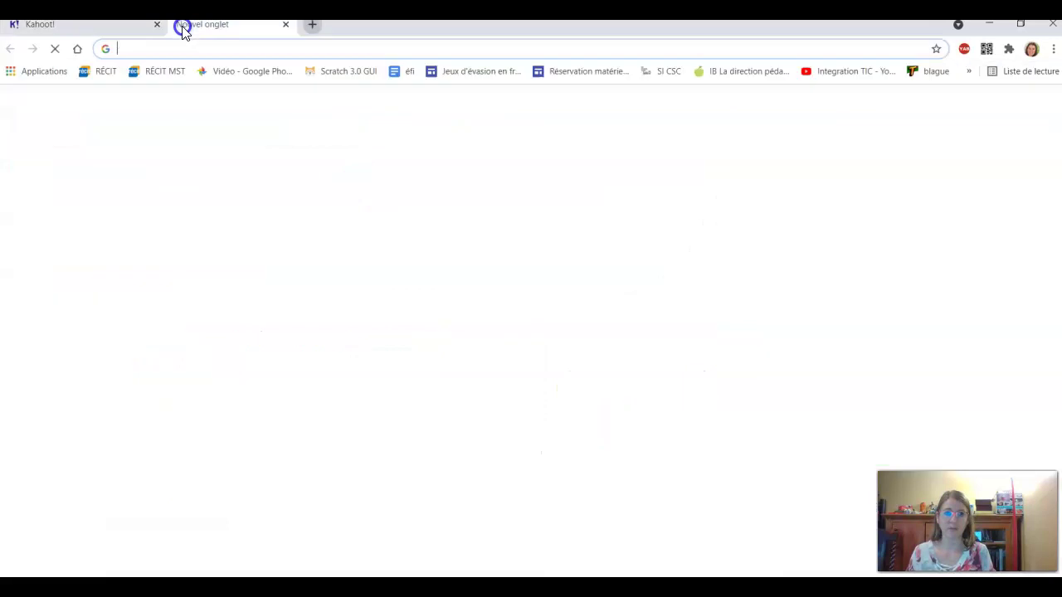
key(ctrl+v)
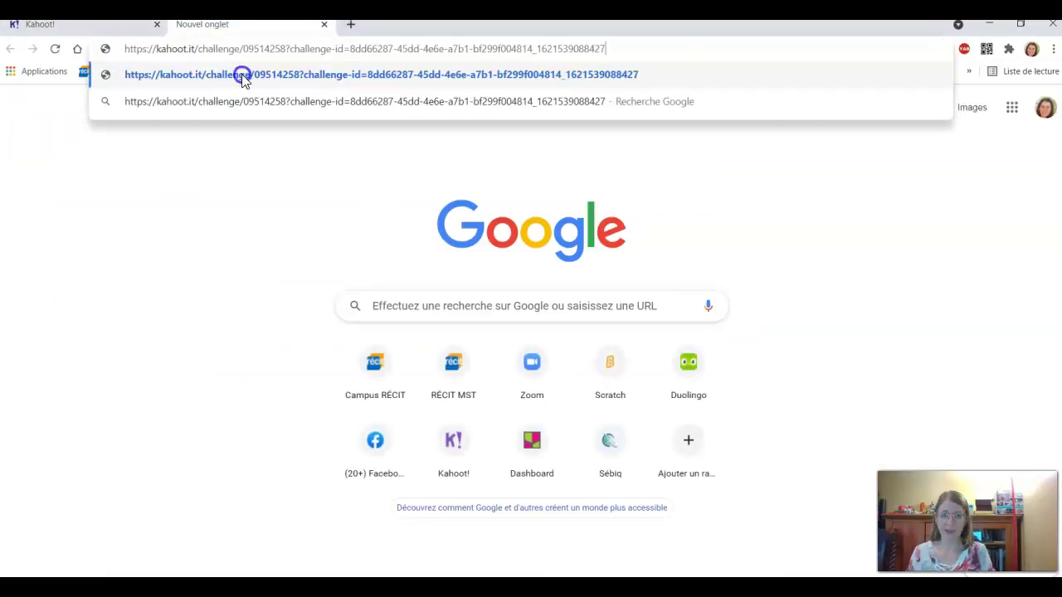
click(381, 102)
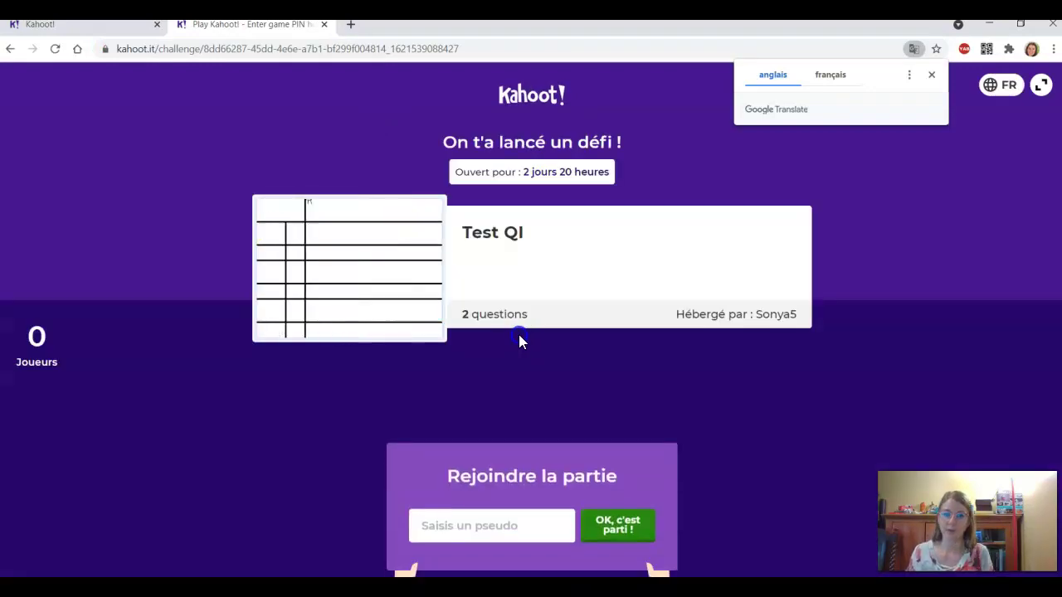
- Enter a player nickname and join the Test QI challenge
click(483, 528)
text(So)
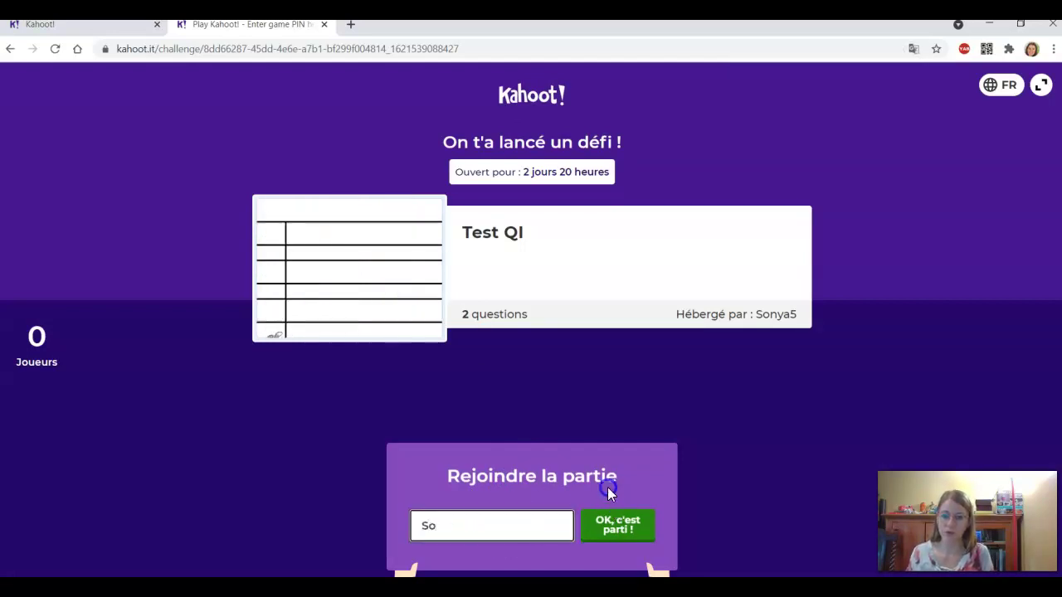
click(617, 523)
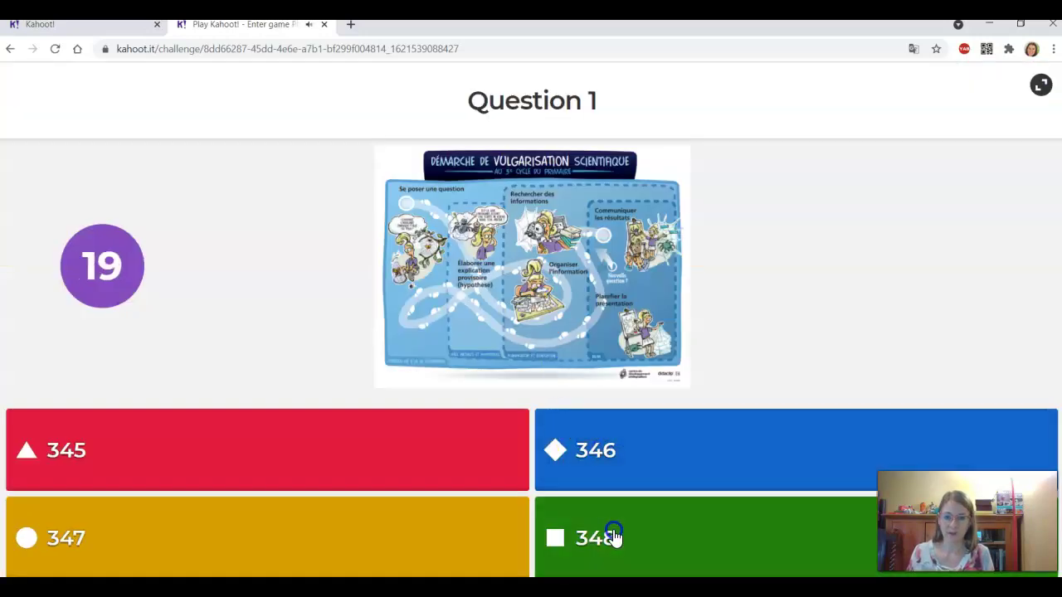
- Play the challenge through, answering 348 to Question 1 and 4 to Question 2, and close the game tab
click(614, 536)
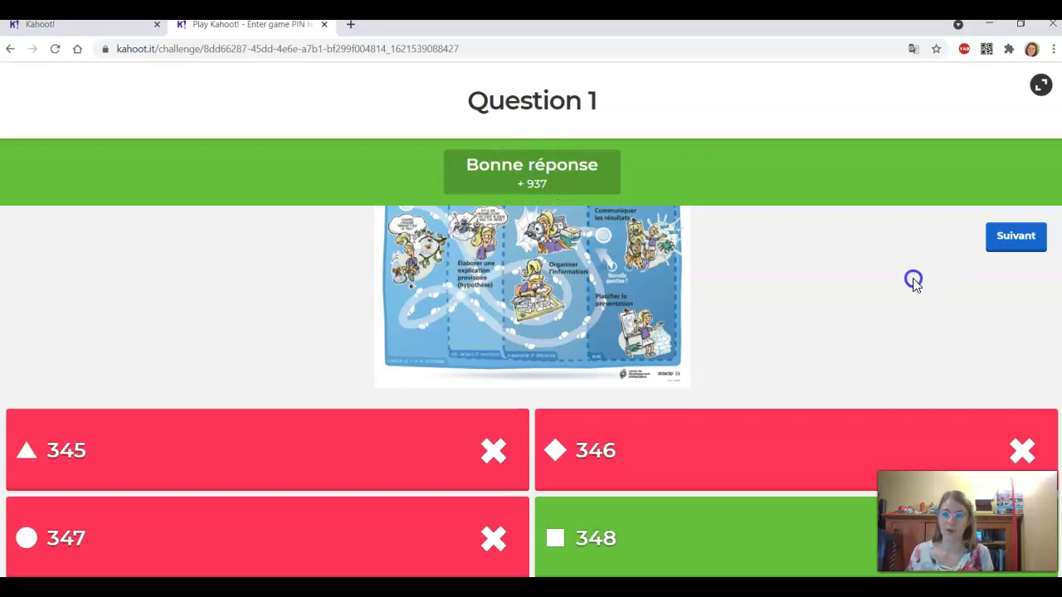
click(1015, 236)
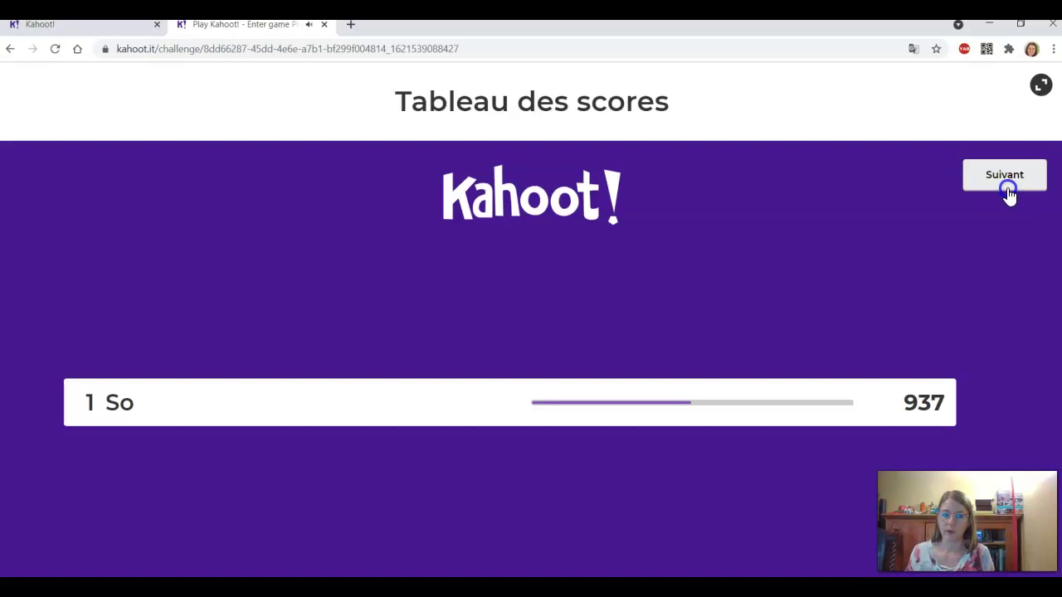
click(1002, 184)
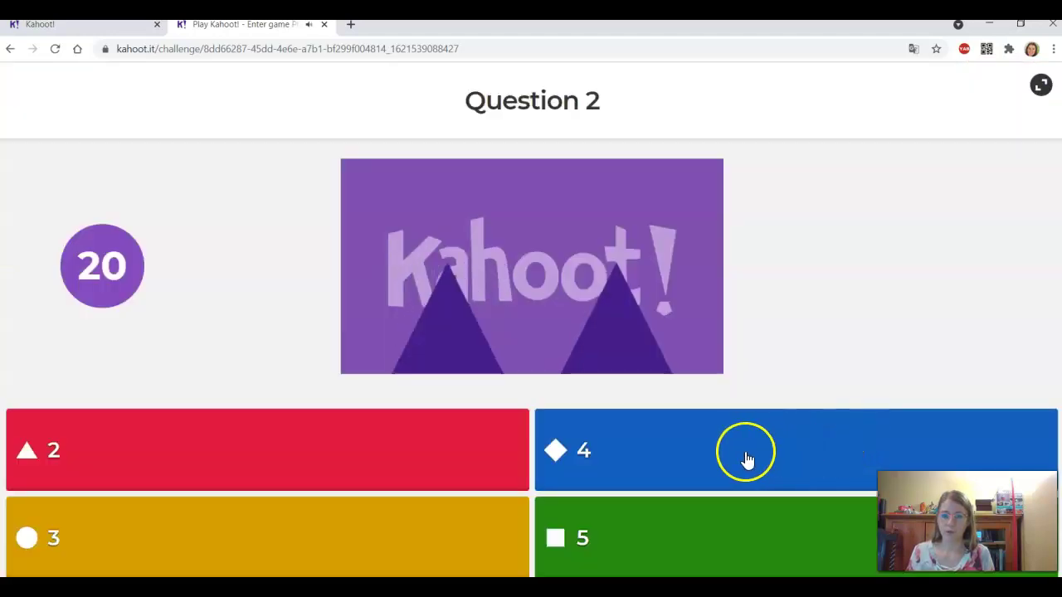
click(747, 445)
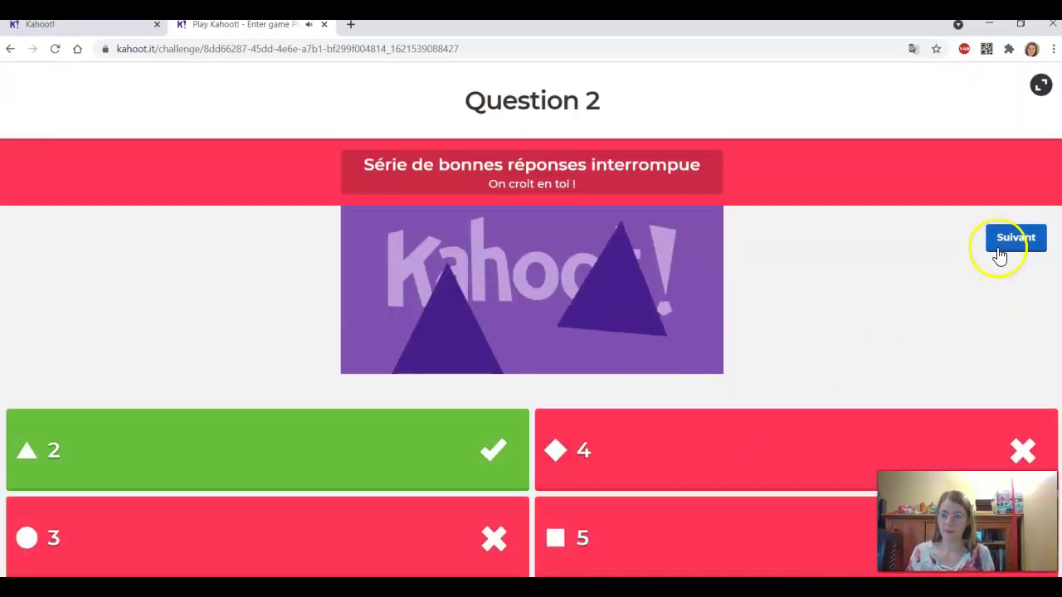
click(996, 243)
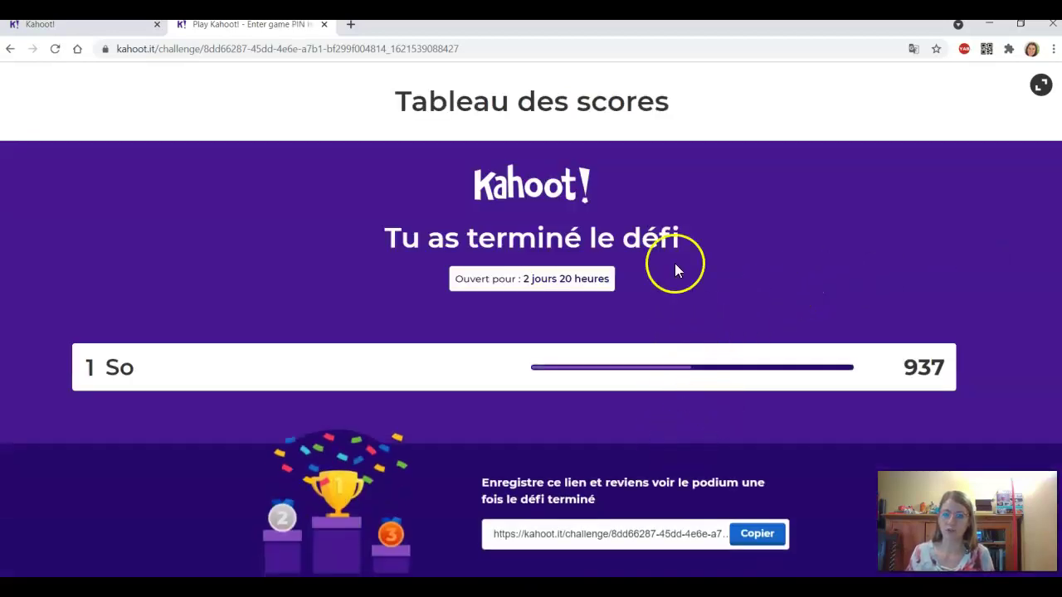
click(324, 25)
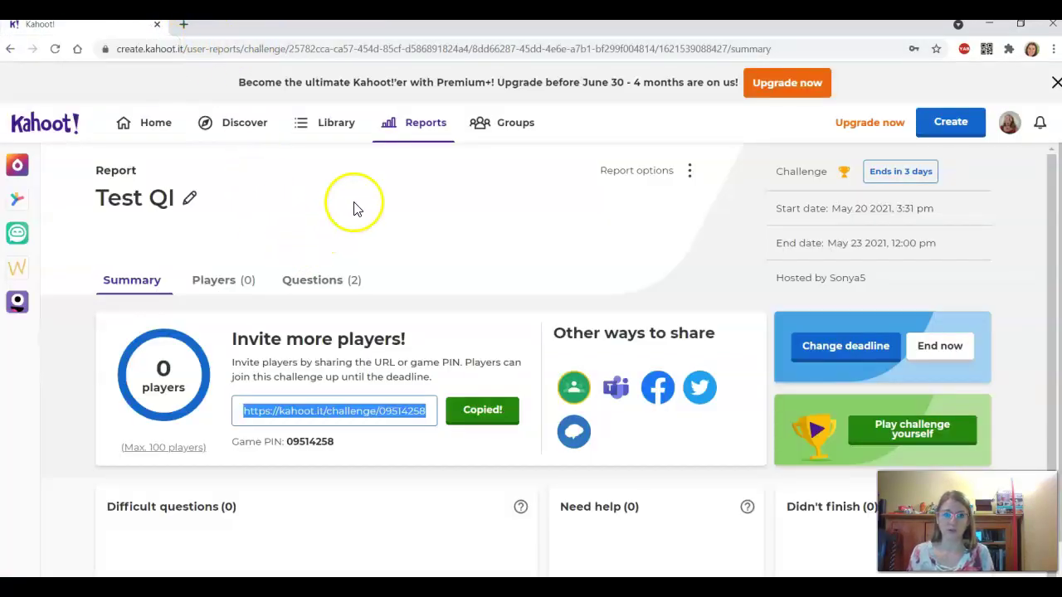
- Open the kahoot "La multiplication des nombres entiers" from the library for editing and select its first question
click(325, 129)
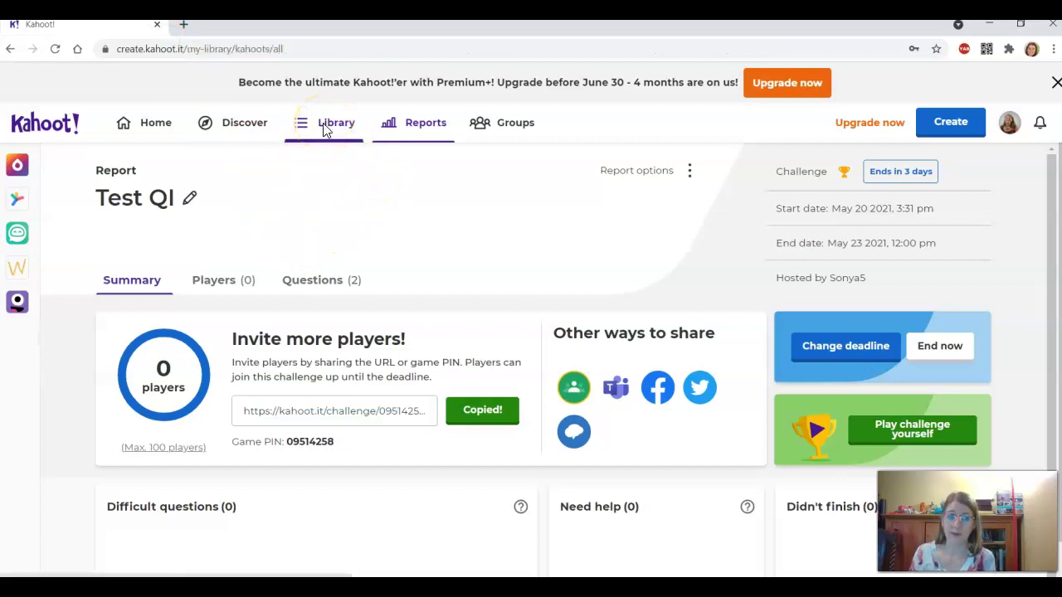
scroll(406, 396, down, 1)
scroll(406, 396, down, 2)
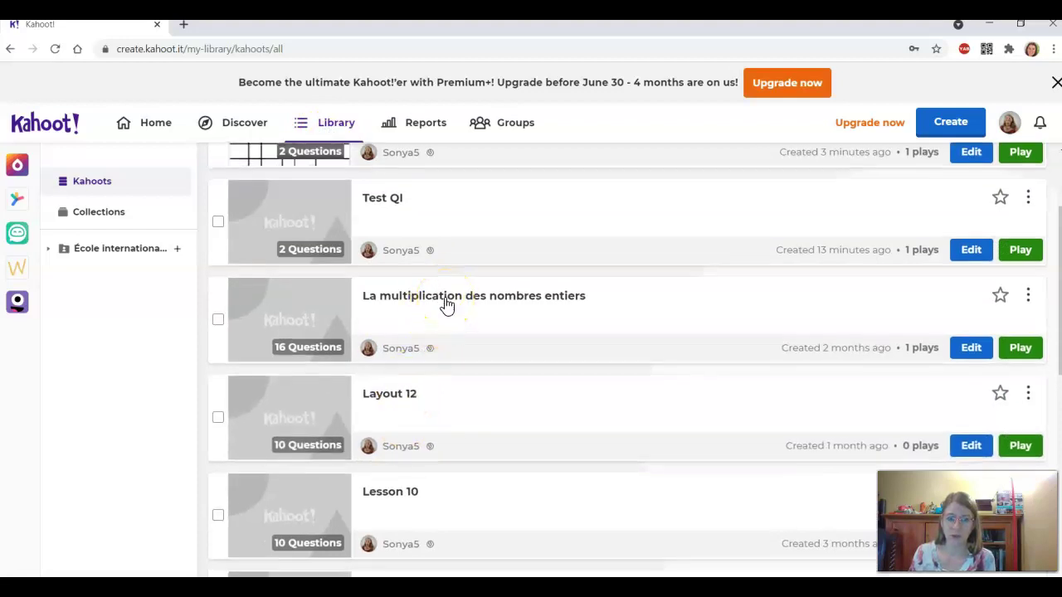
click(446, 299)
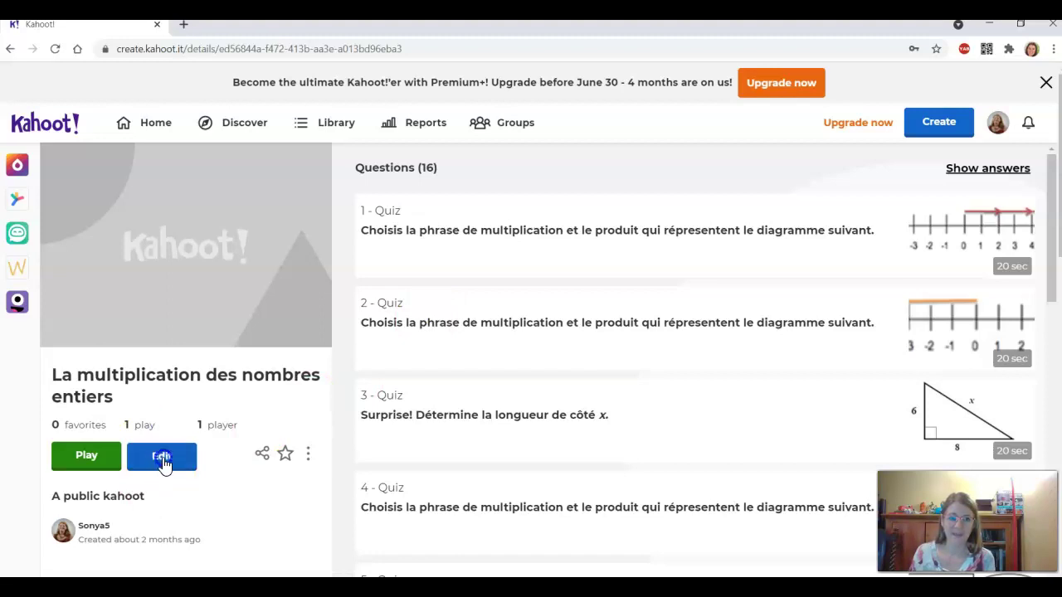
click(163, 465)
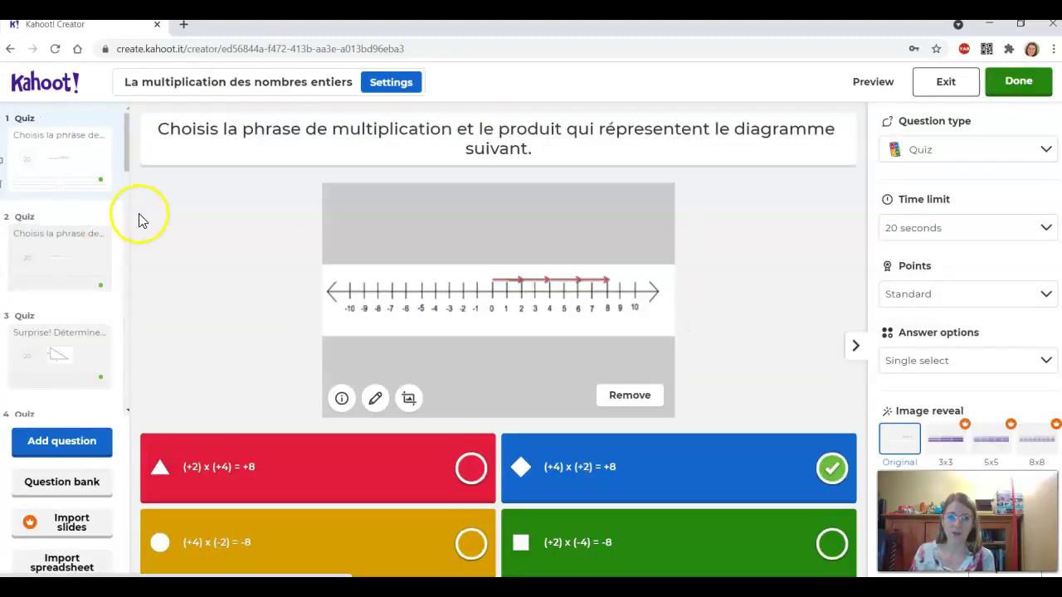
click(75, 171)
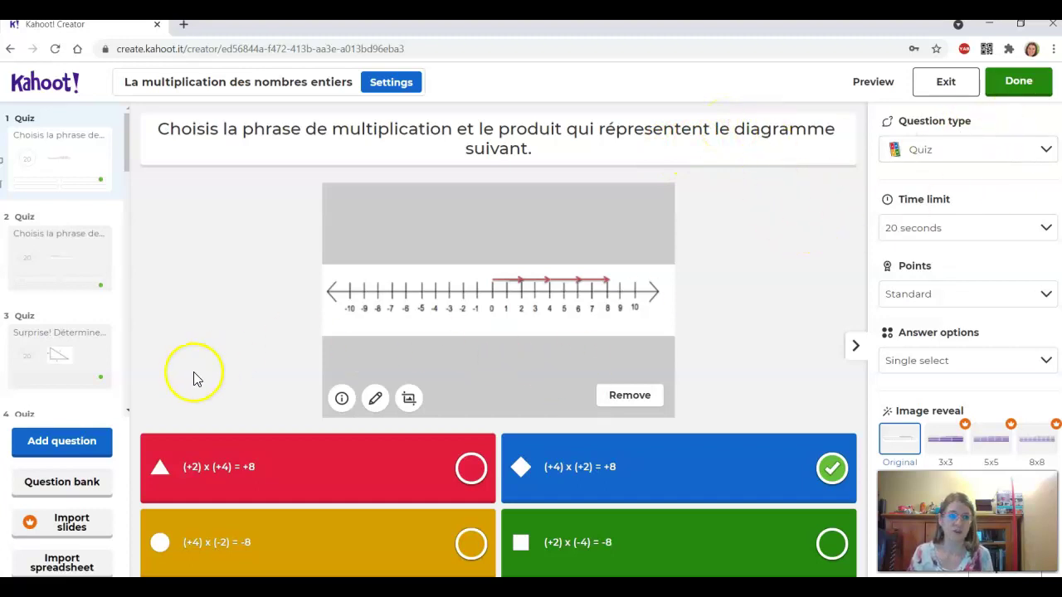
- View the kahoot's second question, and finish editing to examine the available ways to play it before closing the play options
click(81, 272)
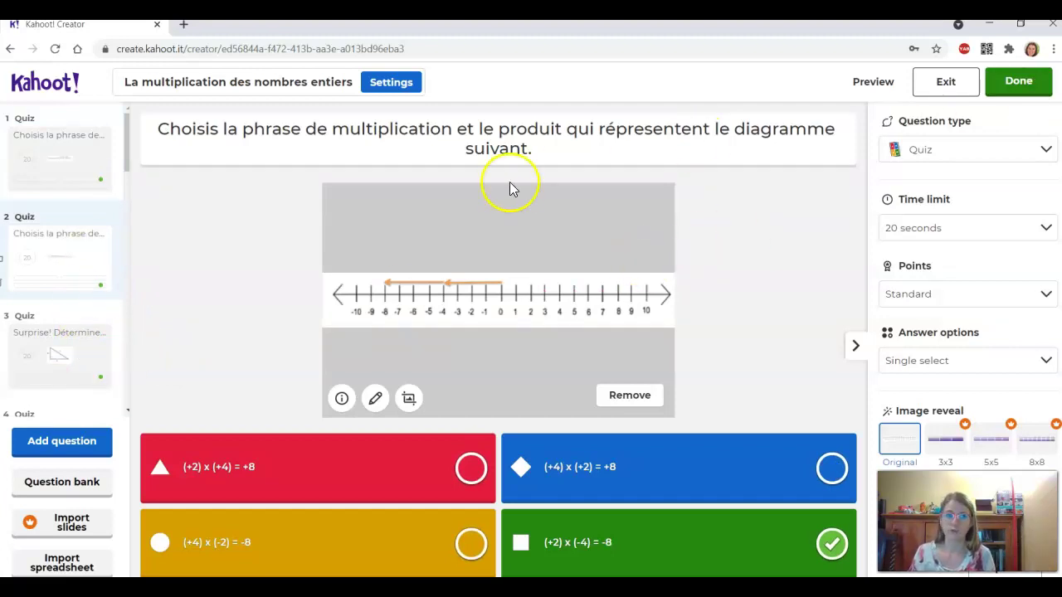
click(1027, 87)
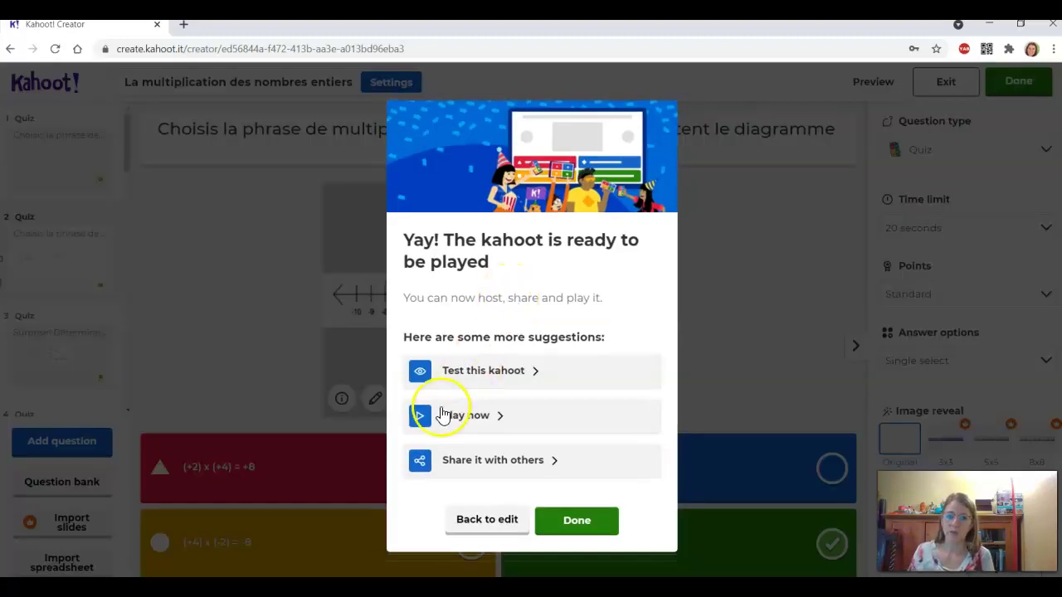
click(473, 421)
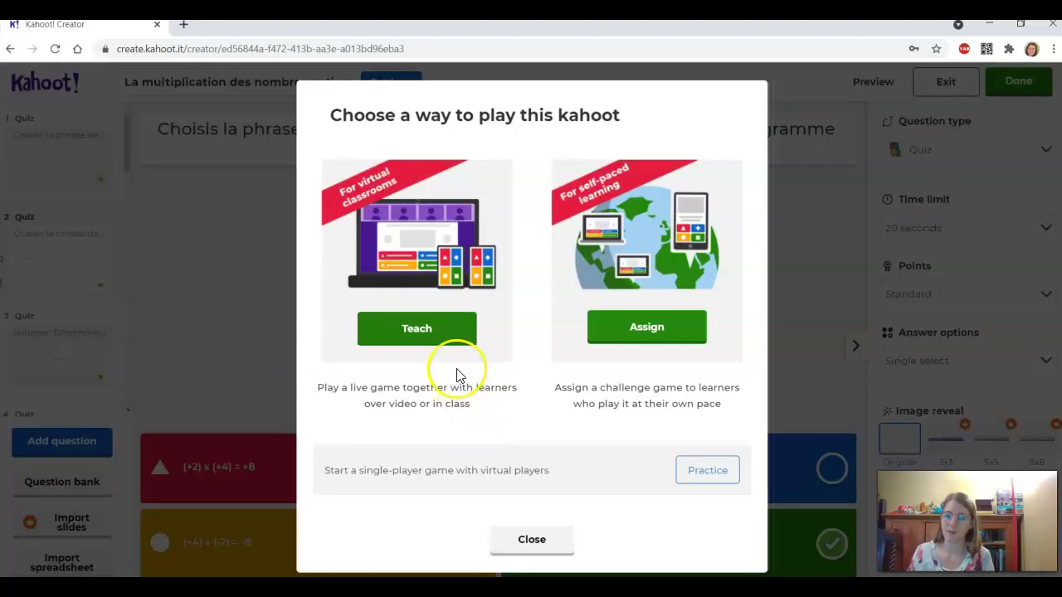
click(541, 541)
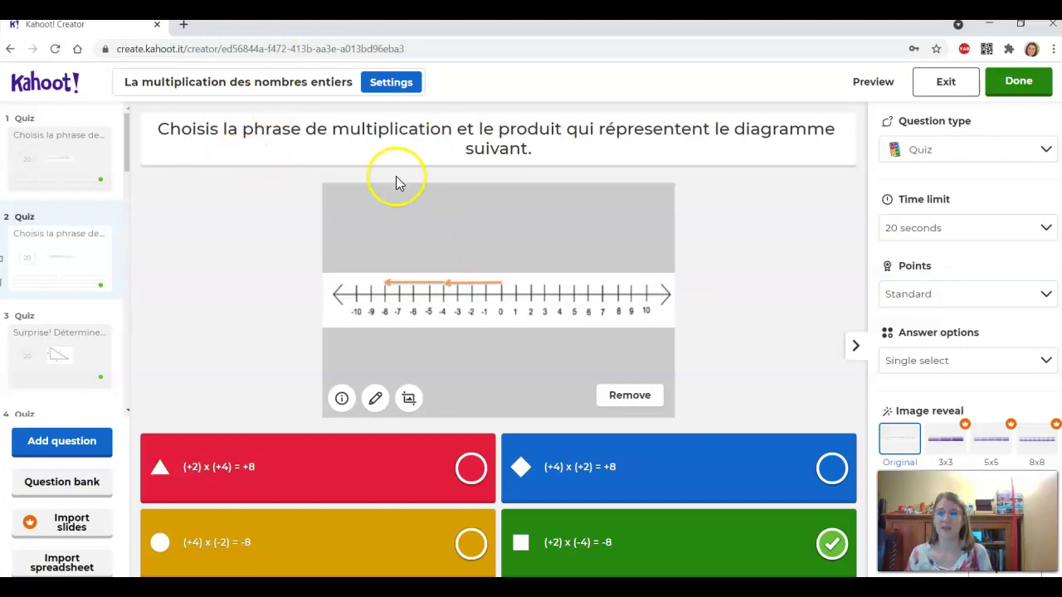
- Exit the kahoot editor and open the Discover page for finding public kahoots
click(946, 84)
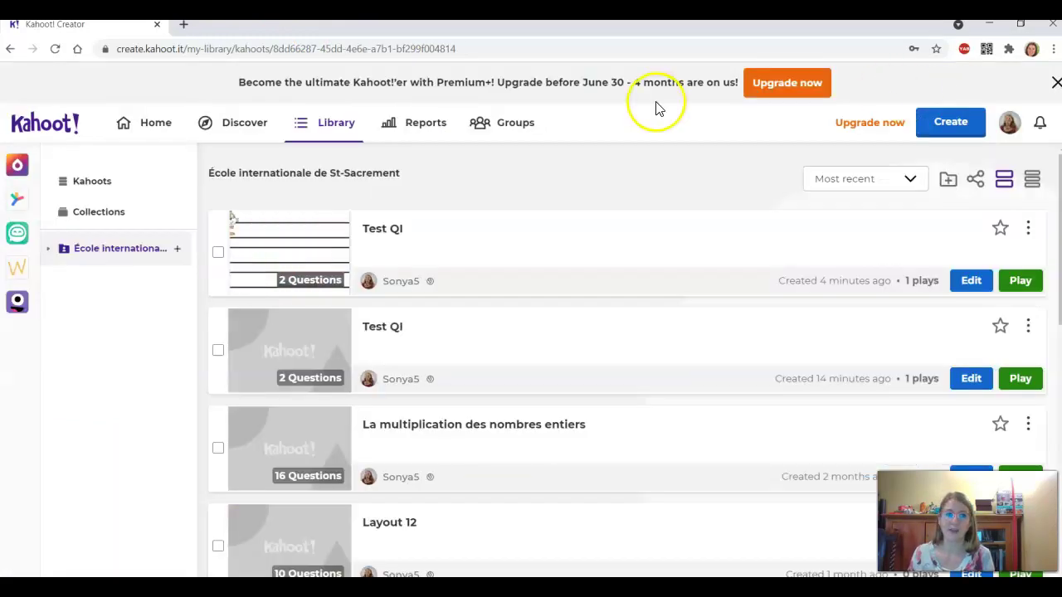
click(247, 130)
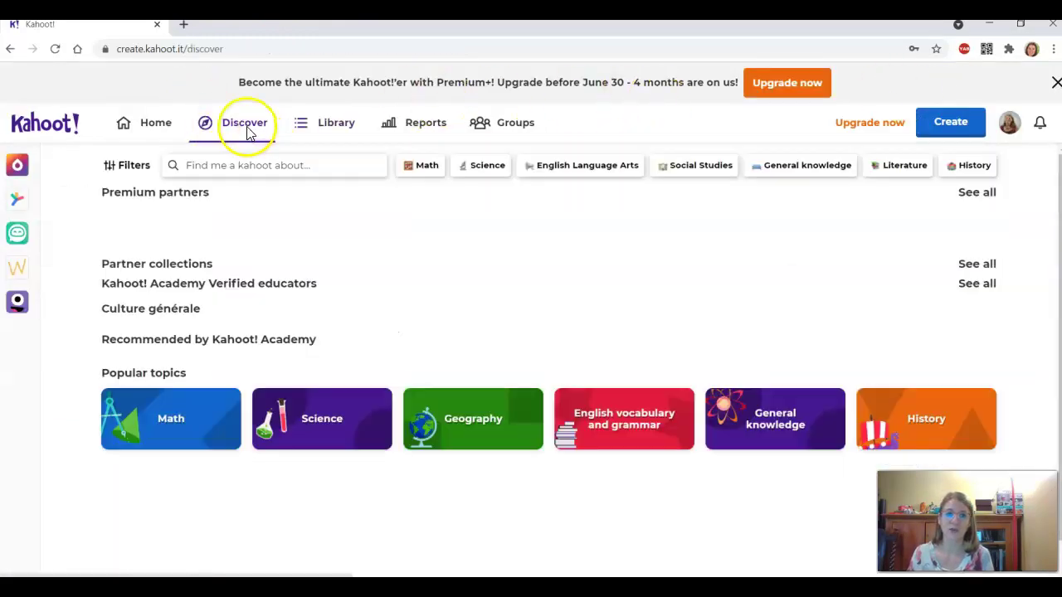